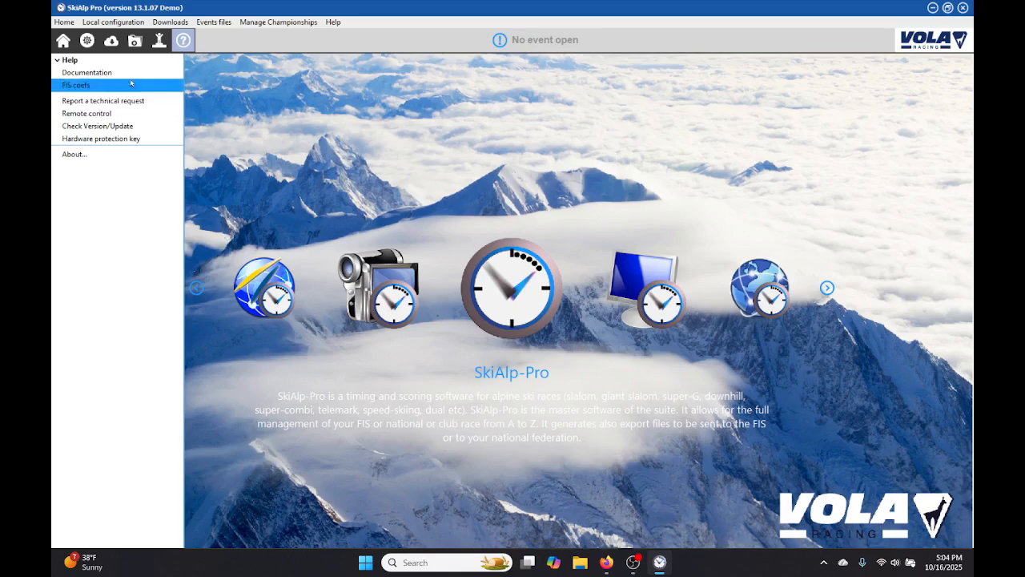
Create a new event in the empty event slot 63.
{"action": "left_click", "coordinate": [135, 41]}
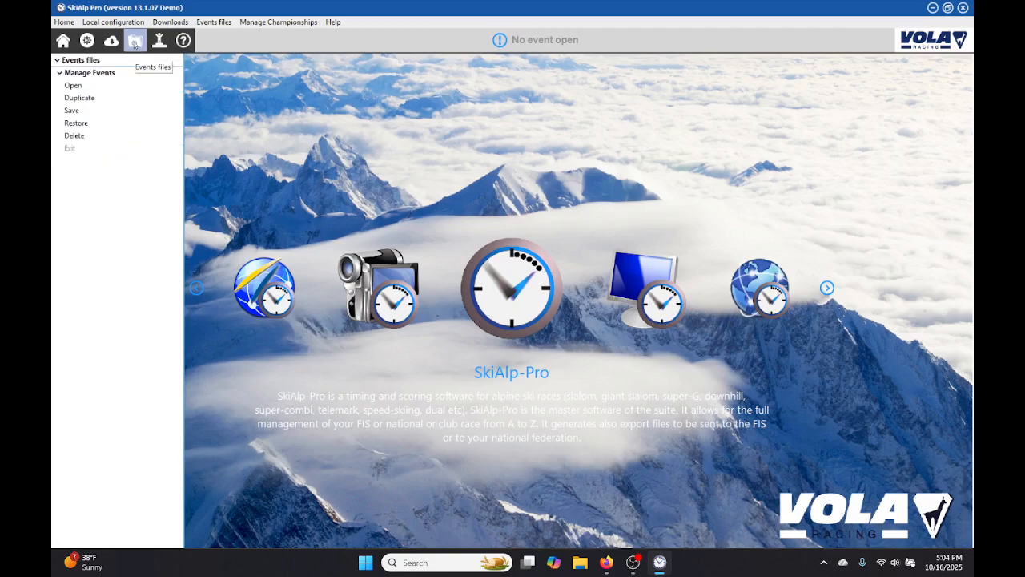
{"action": "left_click", "coordinate": [74, 86]}
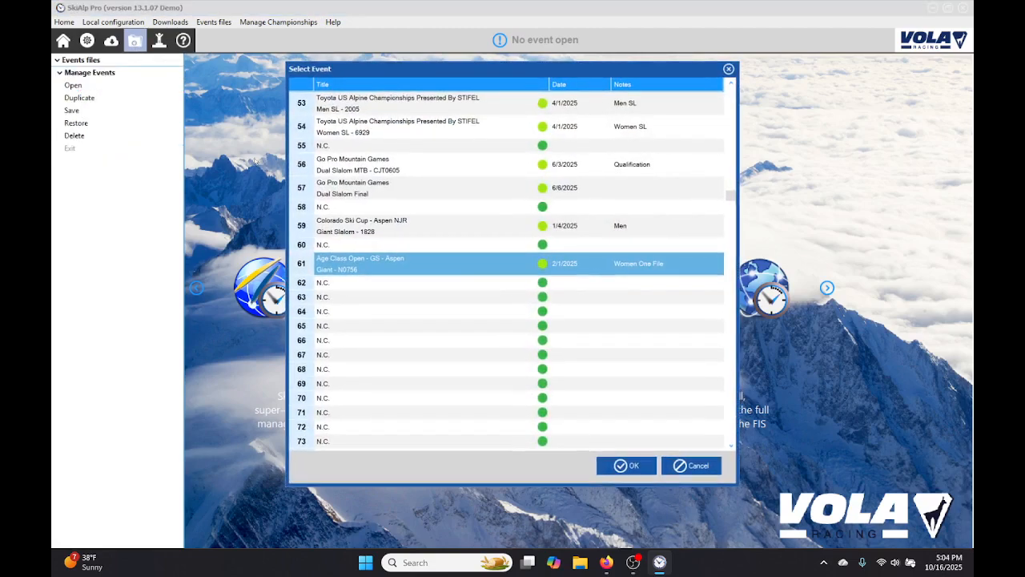
{"action": "left_click", "coordinate": [405, 297]}
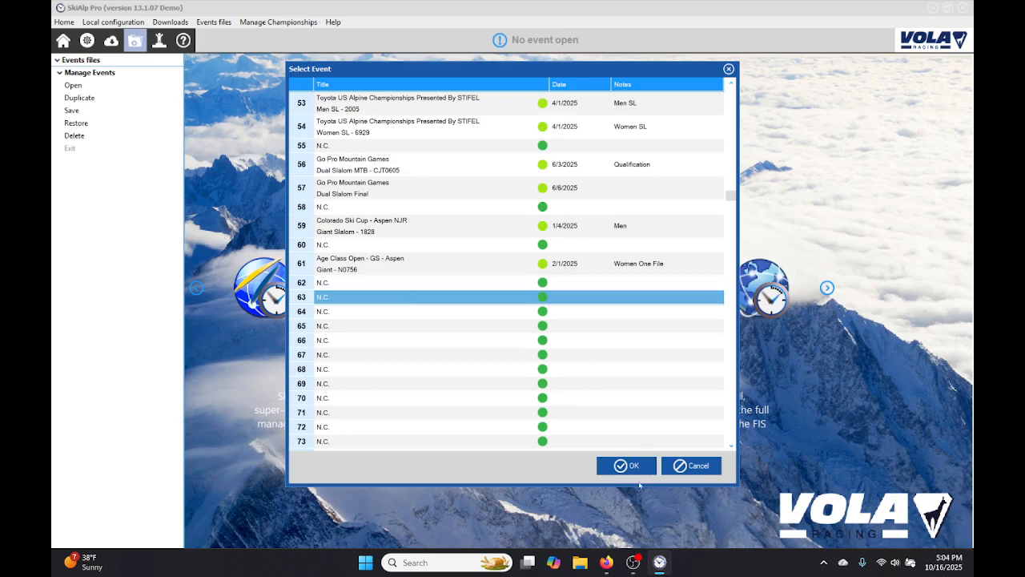
{"action": "left_click", "coordinate": [634, 467]}
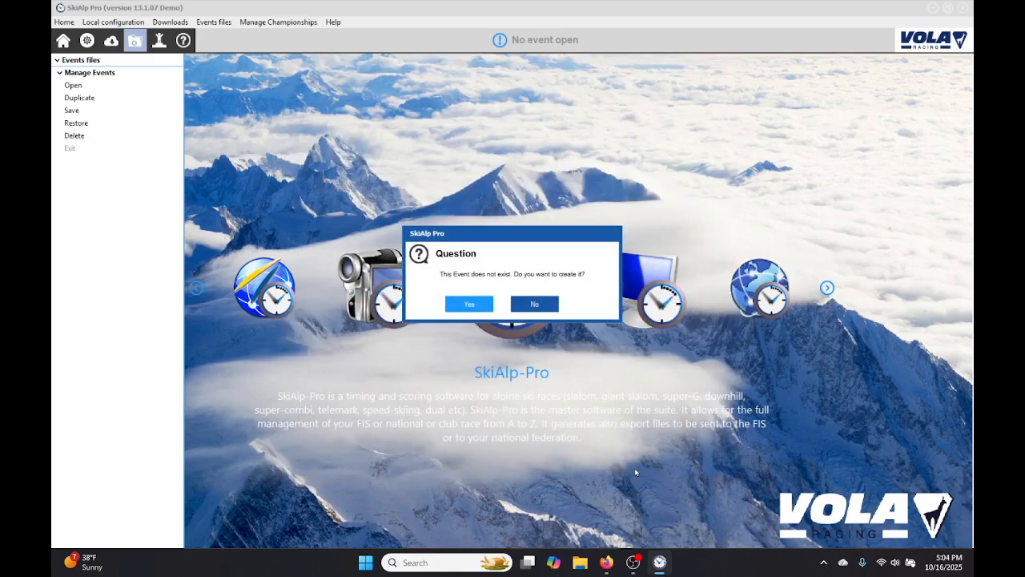
{"action": "left_click", "coordinate": [473, 303]}
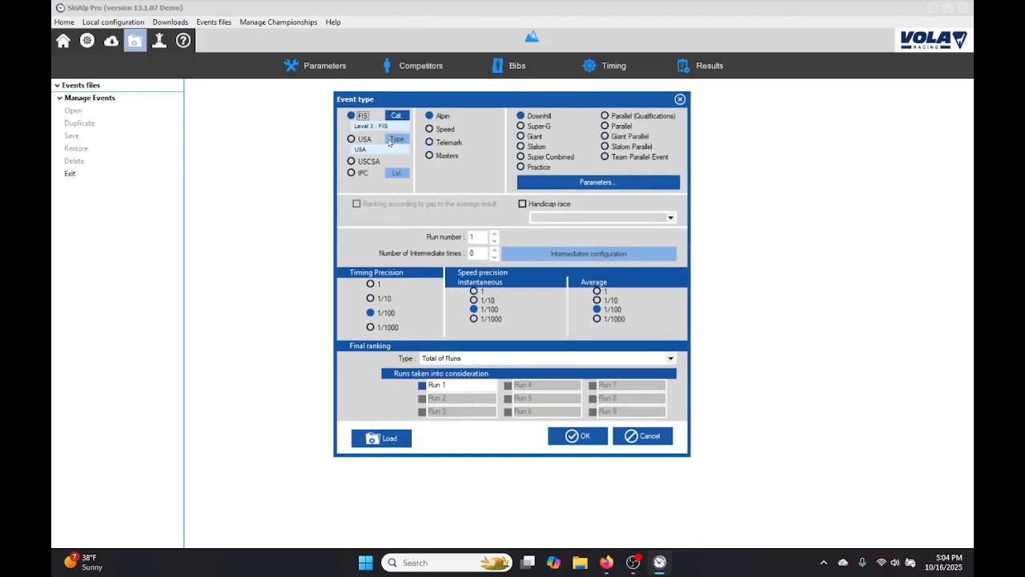
Configure the event type as a USA alpine slalom with 2 runs.
{"action": "left_click", "coordinate": [398, 116]}
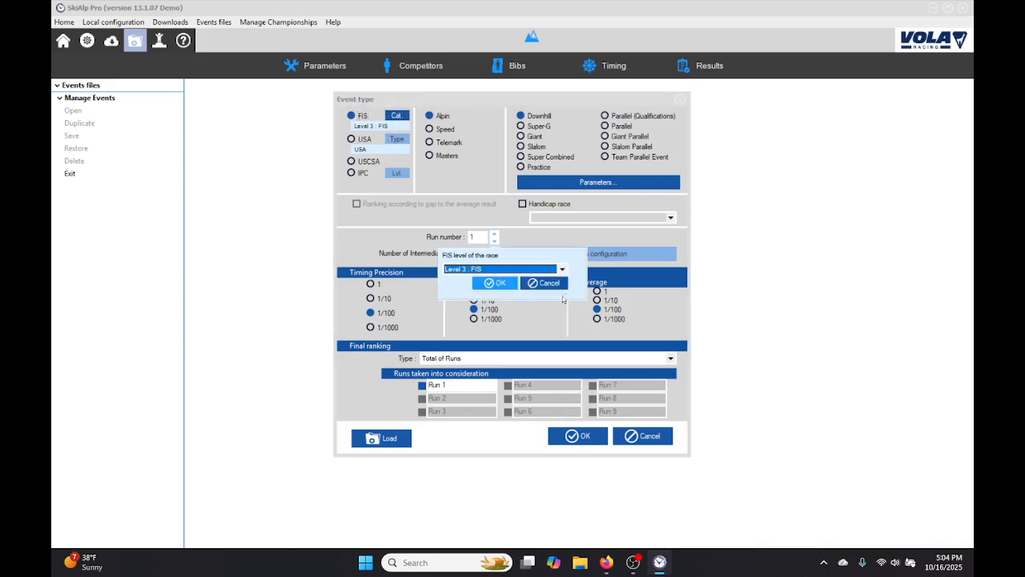
{"action": "left_click", "coordinate": [543, 282]}
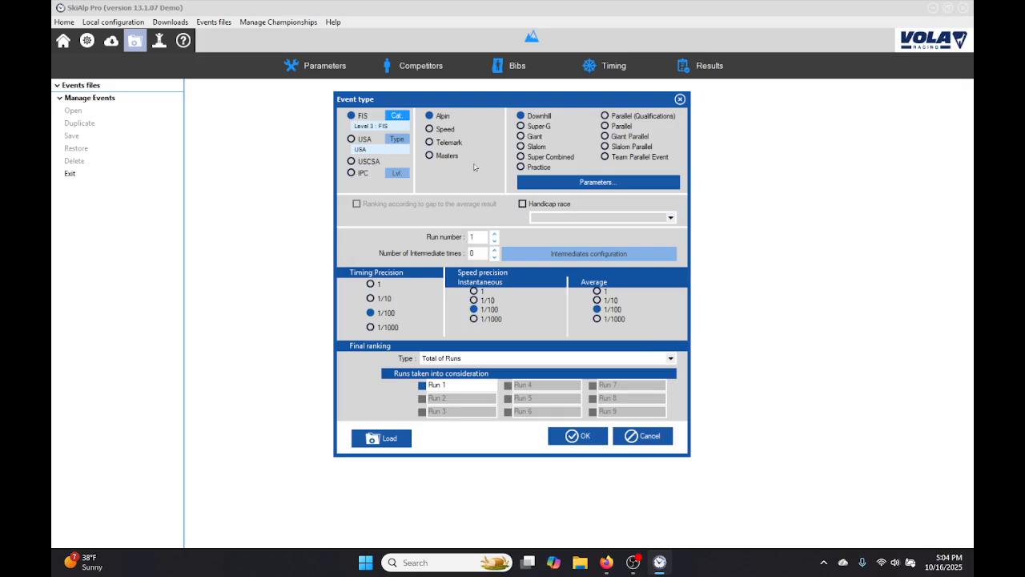
{"action": "left_click", "coordinate": [351, 139]}
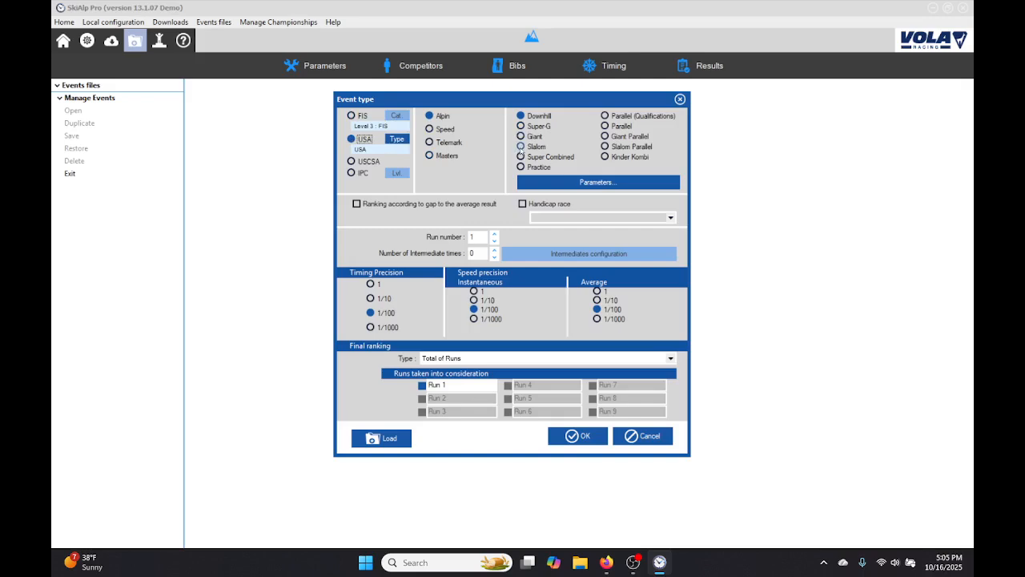
{"action": "left_click", "coordinate": [521, 147]}
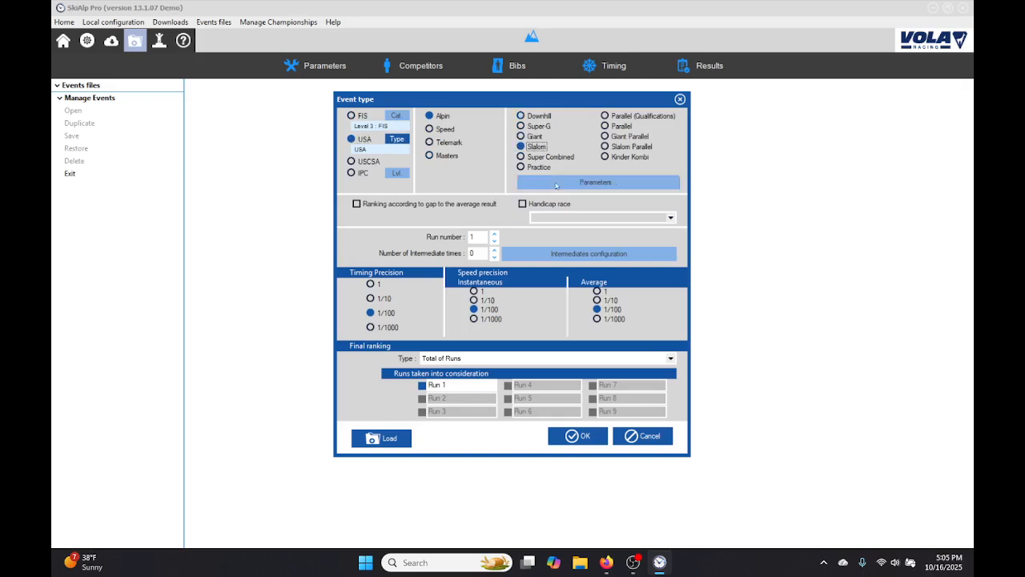
{"action": "left_click", "coordinate": [495, 234]}
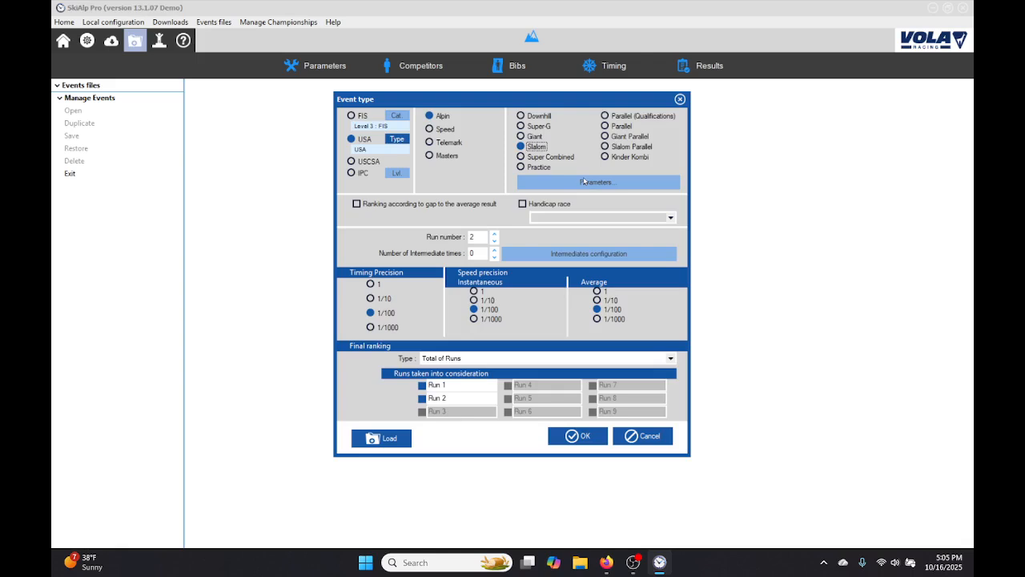
{"action": "left_click", "coordinate": [575, 438]}
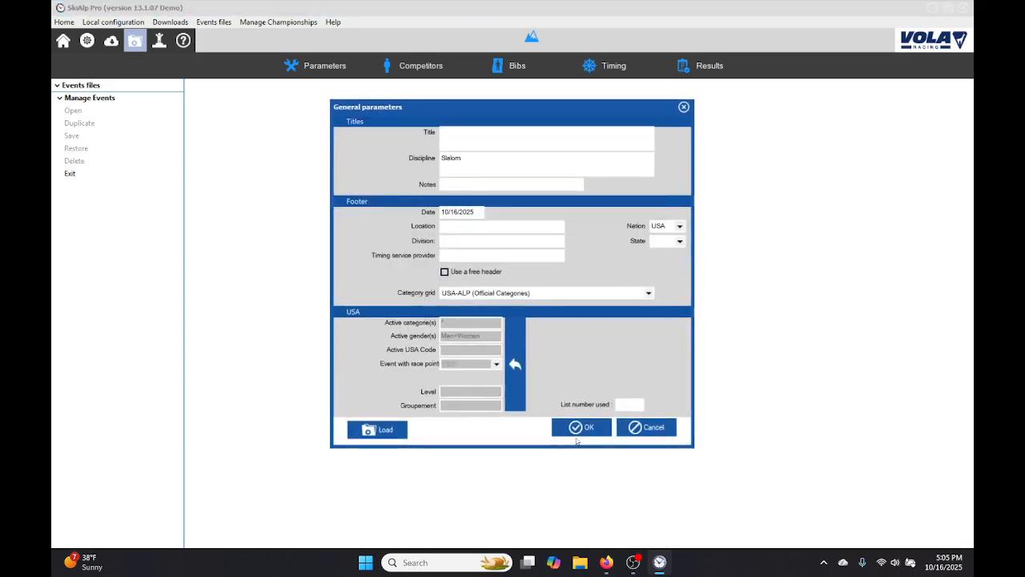
Enter "RMD Age Class" as the event title and "Women Registion" as the notes in the general parameters.
{"action": "left_click", "coordinate": [491, 147]}
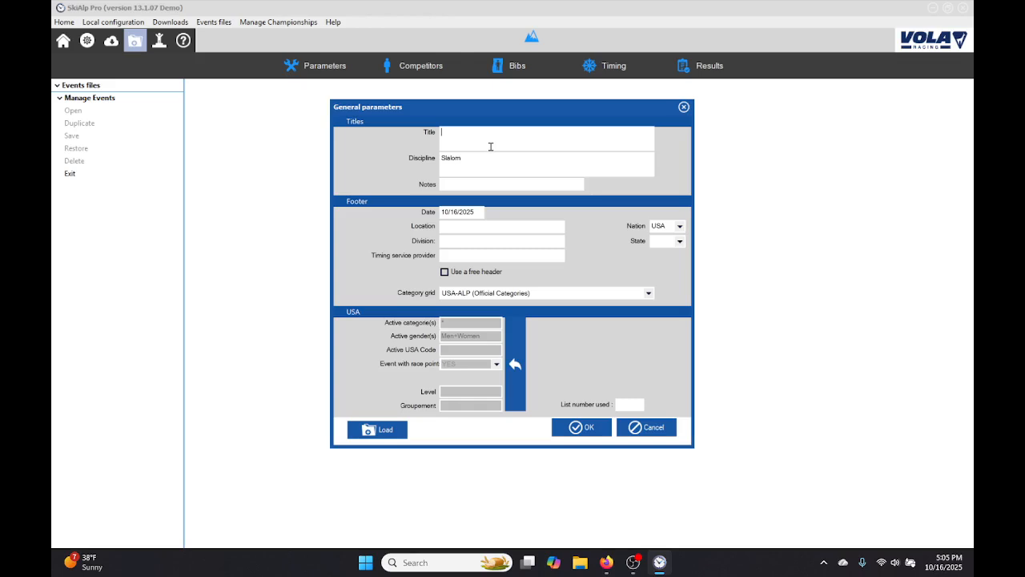
{"action": "type", "text": "RMD Age Class"}
{"action": "type", "text": "Ra"}
{"action": "key", "text": "BackSpace"}
{"action": "type", "text": "Women"}
{"action": "type", "text": " Regist"}
{"action": "type", "text": "ion"}
{"action": "type", "text": "Telluride"}
Set the event location to Telluride, the division to Rocky Mountain and the state to CO.
{"action": "key", "text": "Tab"}
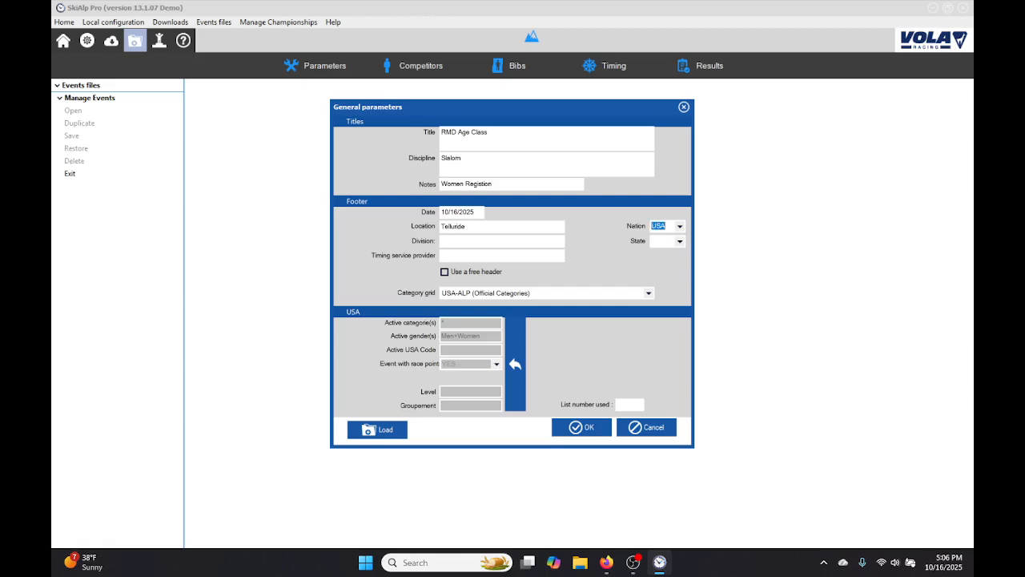
{"action": "key", "text": "Tab"}
{"action": "type", "text": "Rocky"}
{"action": "type", "text": " Mountain "}
{"action": "type", "text": "CO"}
{"action": "type", "text": "CJ S"}
{"action": "type", "text": "port"}
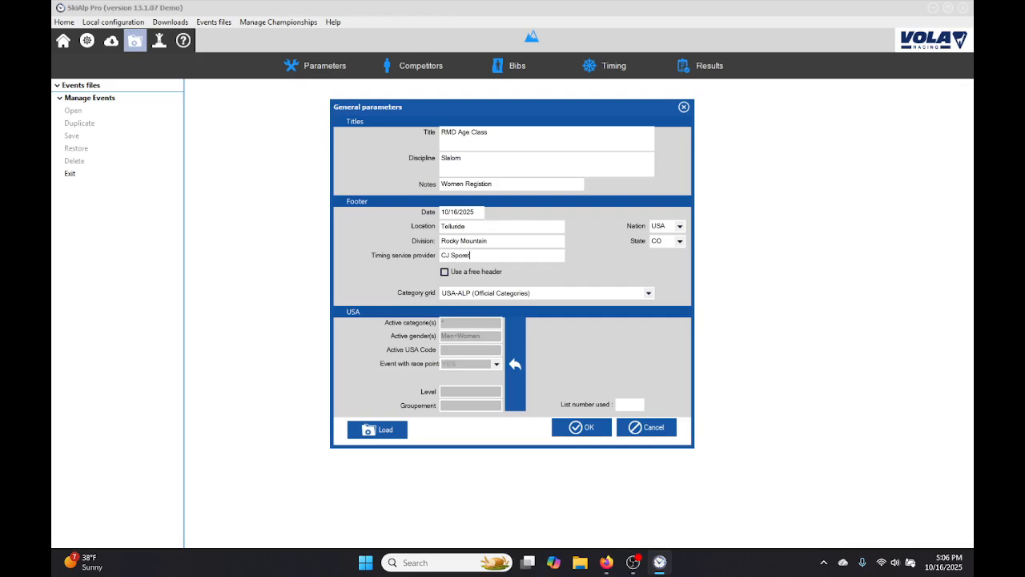
{"action": "type", "text": "s Timing"}
Set the timing service provider to CJ Sports Timing and keep USA-ALP (Official Categories) as the category grid.
{"action": "key", "text": "Tab"}
{"action": "key", "text": "Tab"}
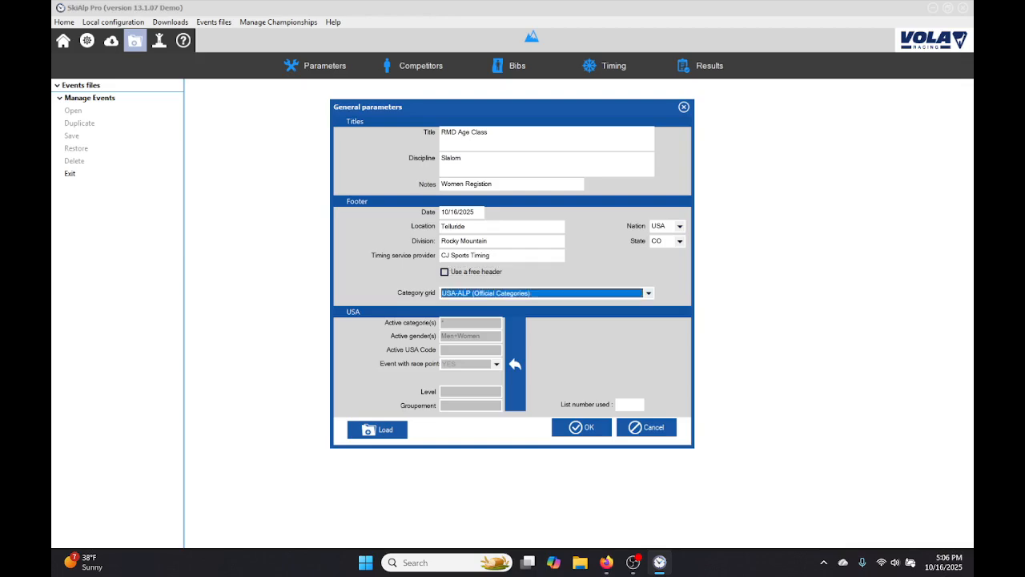
{"action": "left_click", "coordinate": [649, 294]}
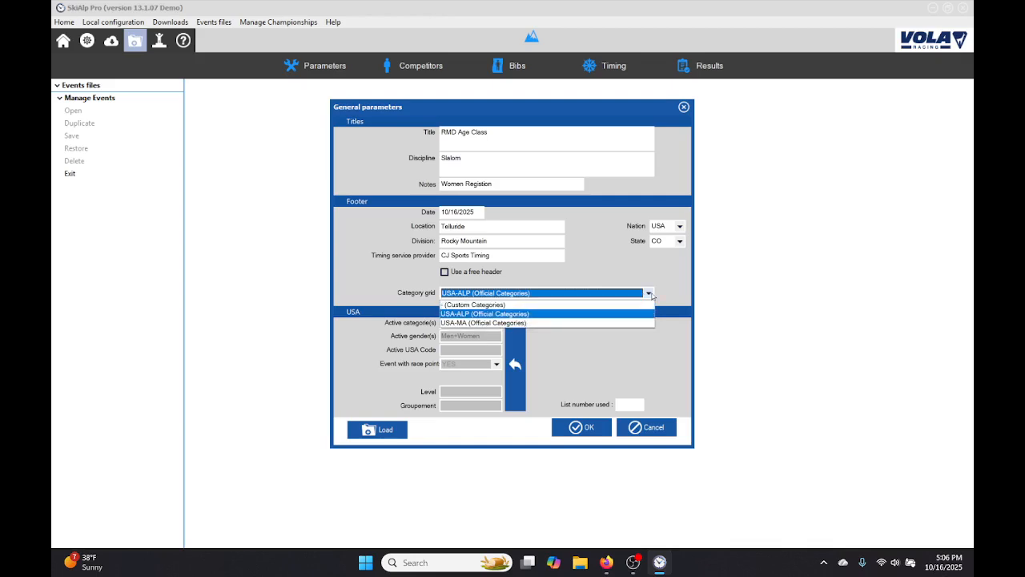
{"action": "left_click", "coordinate": [650, 294]}
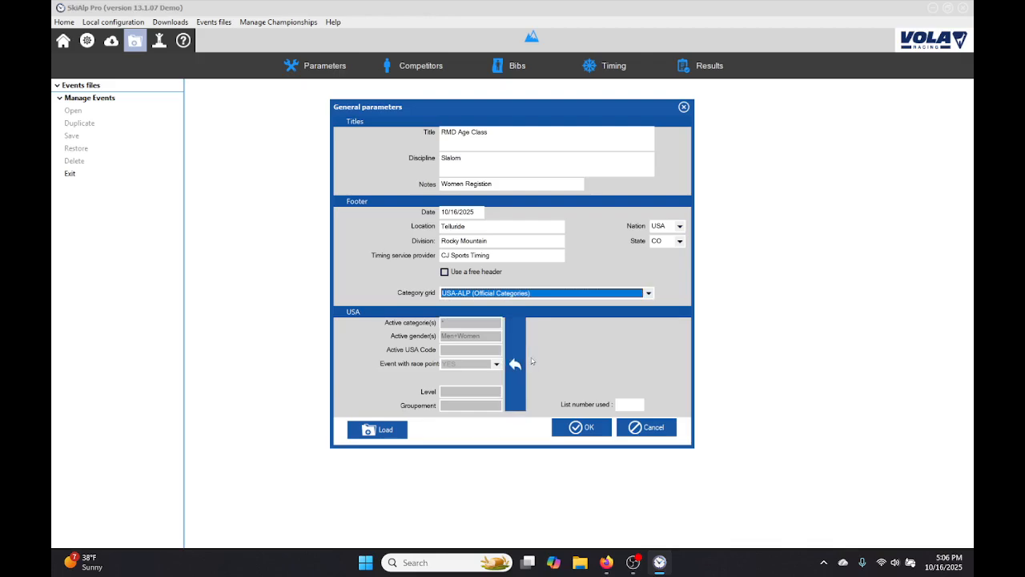
Assign the USA code N9999 to the active Men+Women event.
{"action": "left_click", "coordinate": [514, 364]}
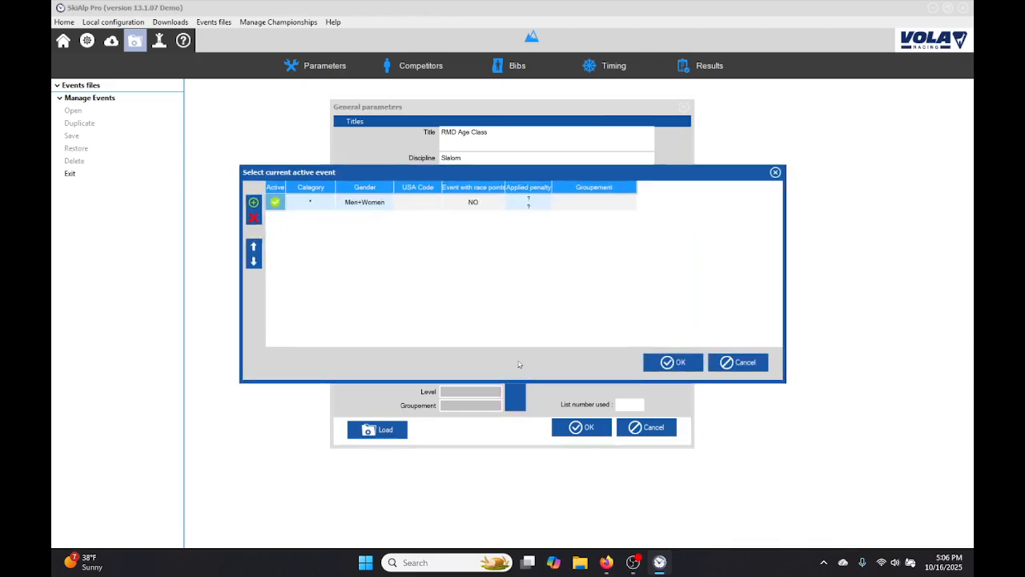
{"action": "left_click", "coordinate": [416, 205]}
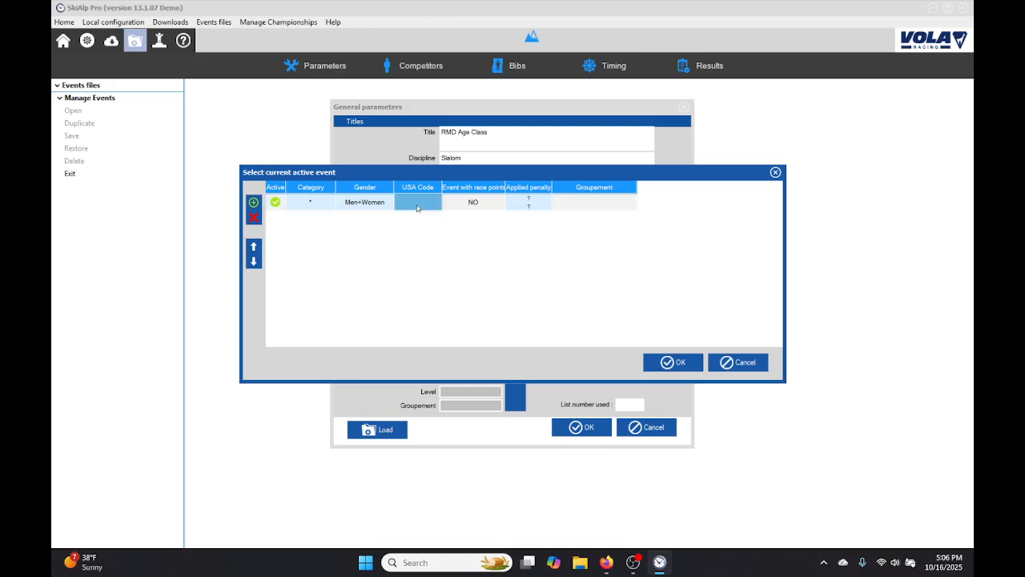
{"action": "left_click", "coordinate": [416, 204]}
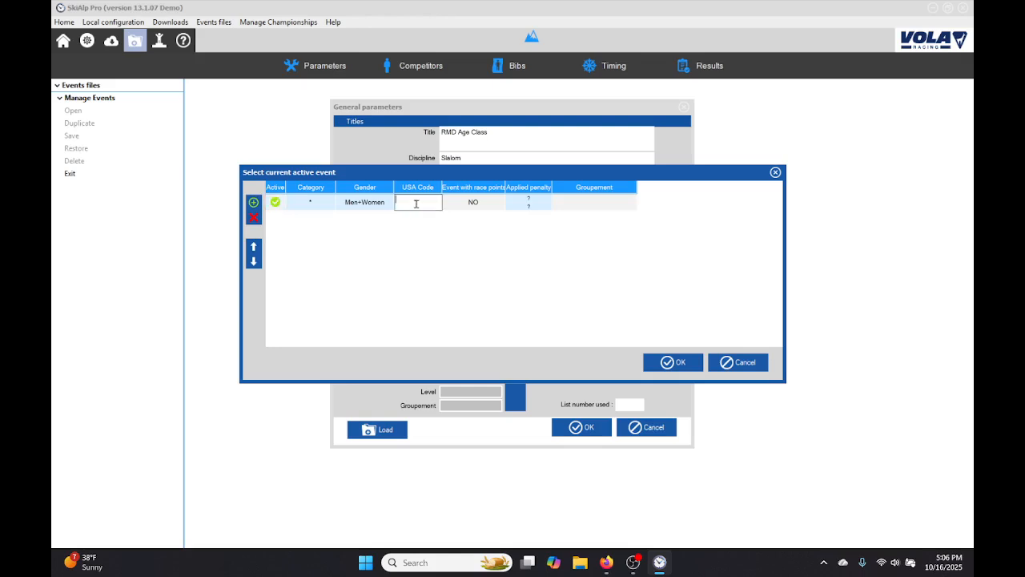
{"action": "type", "text": "N9999"}
{"action": "key", "text": "Return"}
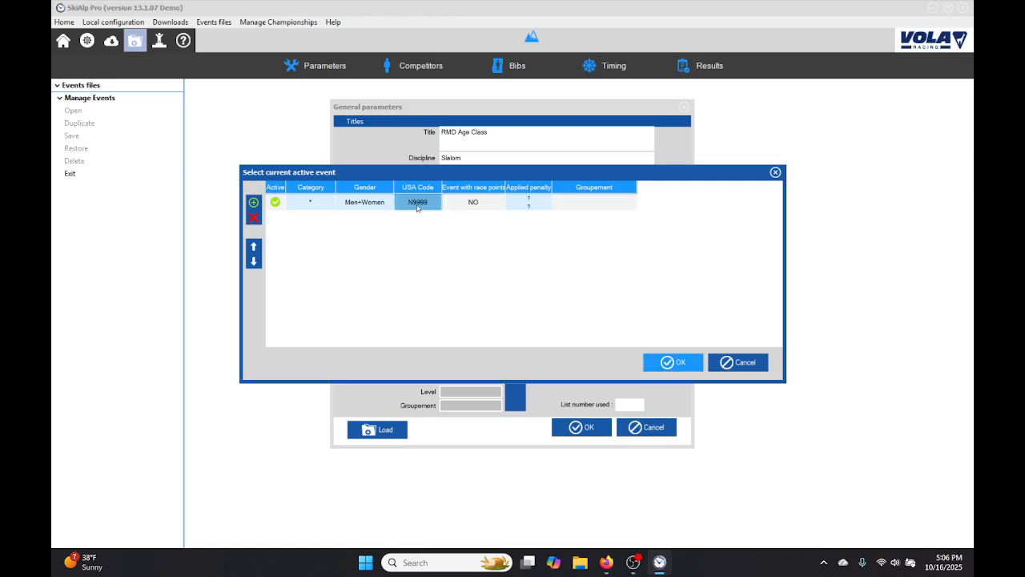
{"action": "left_click", "coordinate": [673, 363]}
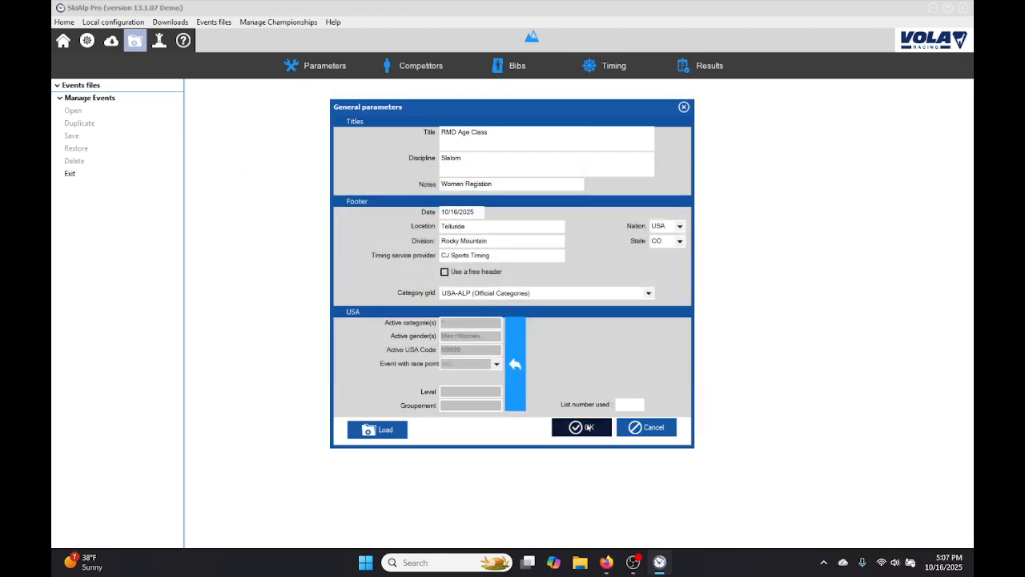
Set the list number used to 826 and accept the general parameters.
{"action": "left_click", "coordinate": [620, 407]}
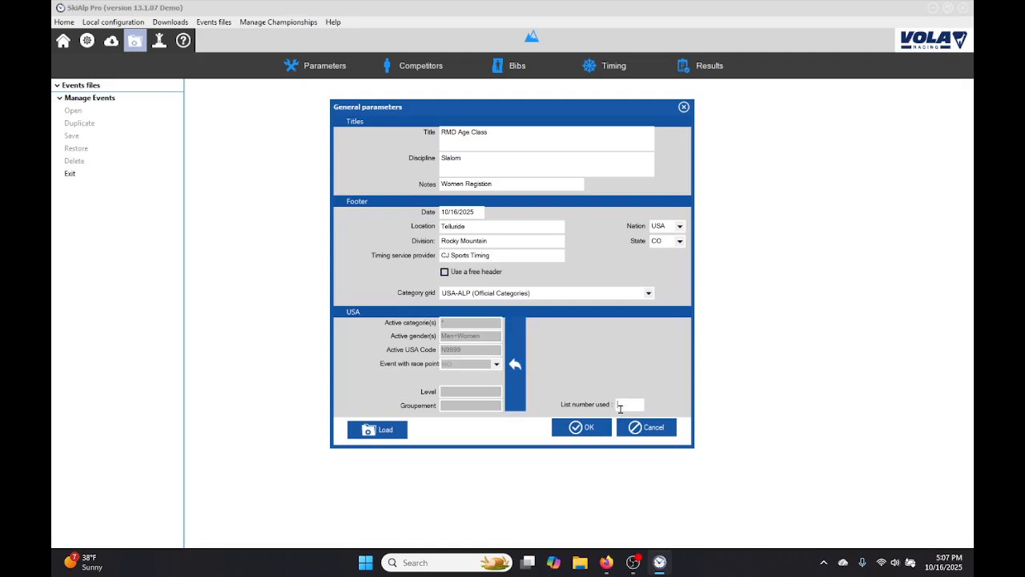
{"action": "type", "text": "082"}
{"action": "type", "text": "6"}
{"action": "left_click", "coordinate": [588, 429]}
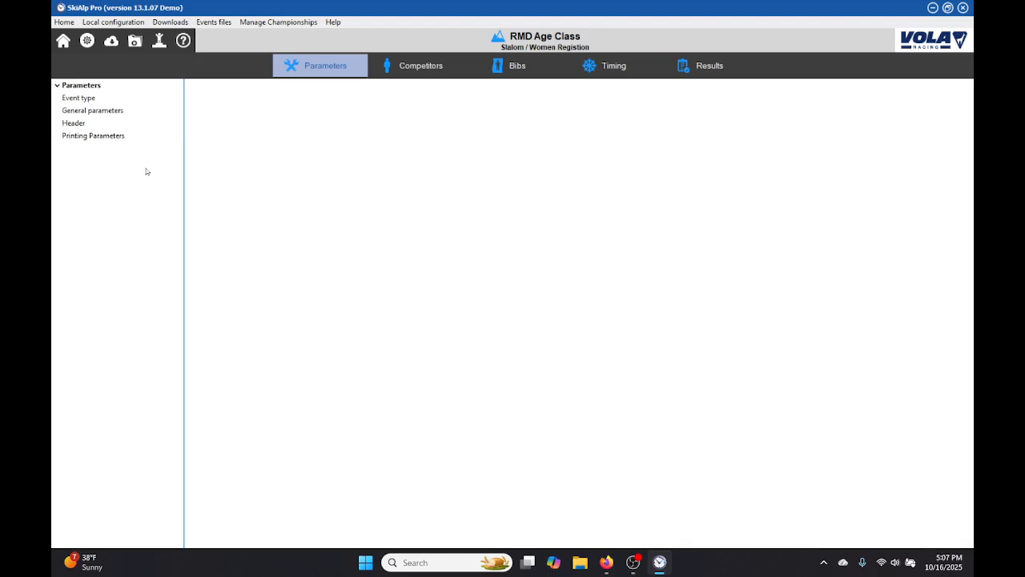
Review the new event's event type settings and general parameters.
{"action": "left_click", "coordinate": [98, 126]}
{"action": "left_click", "coordinate": [84, 98]}
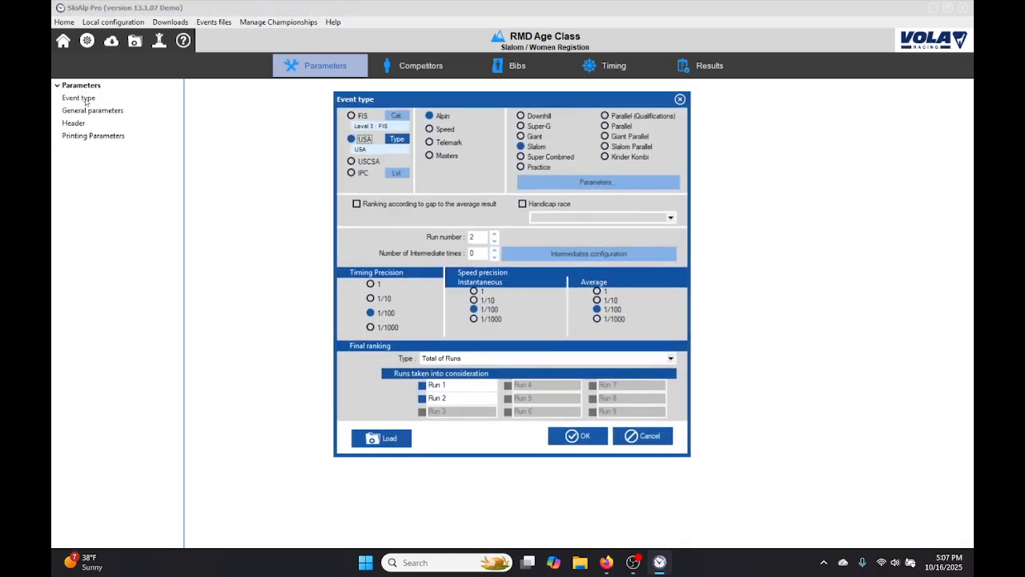
{"action": "key", "text": "Escape"}
{"action": "left_click", "coordinate": [84, 112]}
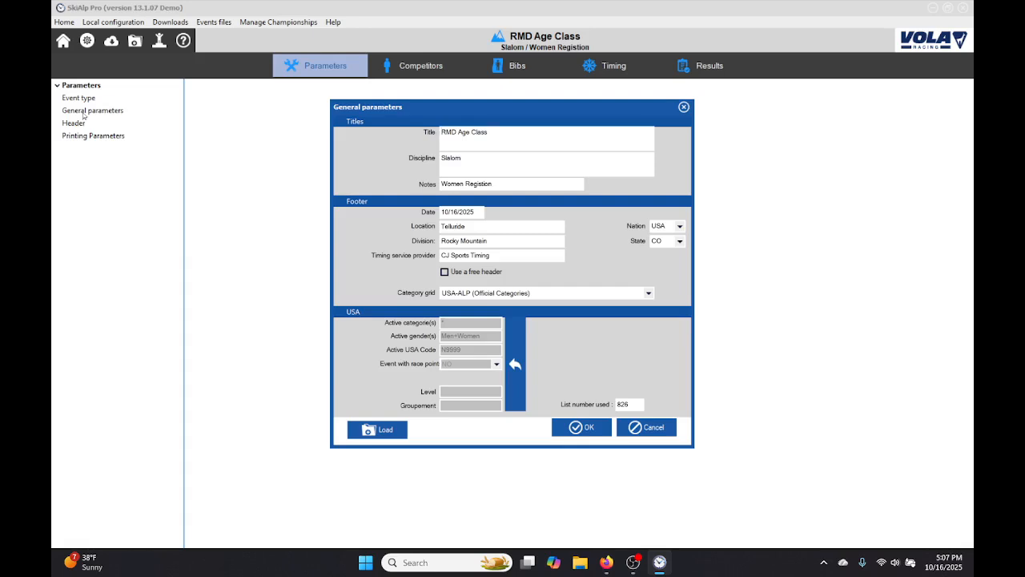
{"action": "key", "text": "Escape"}
In the event header, fill in the technical delegate by searching the USA officials list by last name.
{"action": "left_click", "coordinate": [89, 125]}
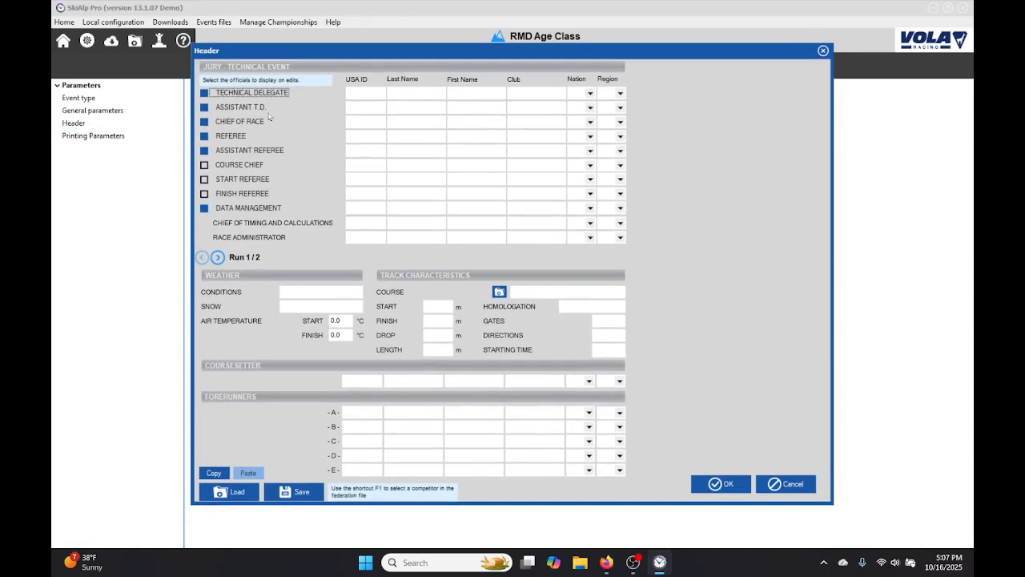
{"action": "left_click", "coordinate": [403, 95]}
{"action": "key", "text": "XF86AudioMute"}
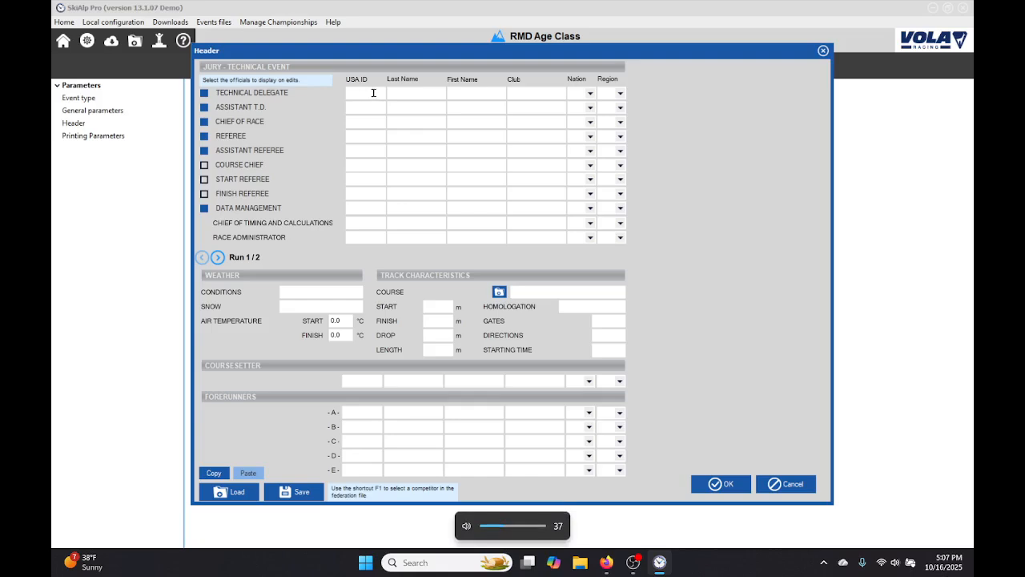
{"action": "key", "text": "F1"}
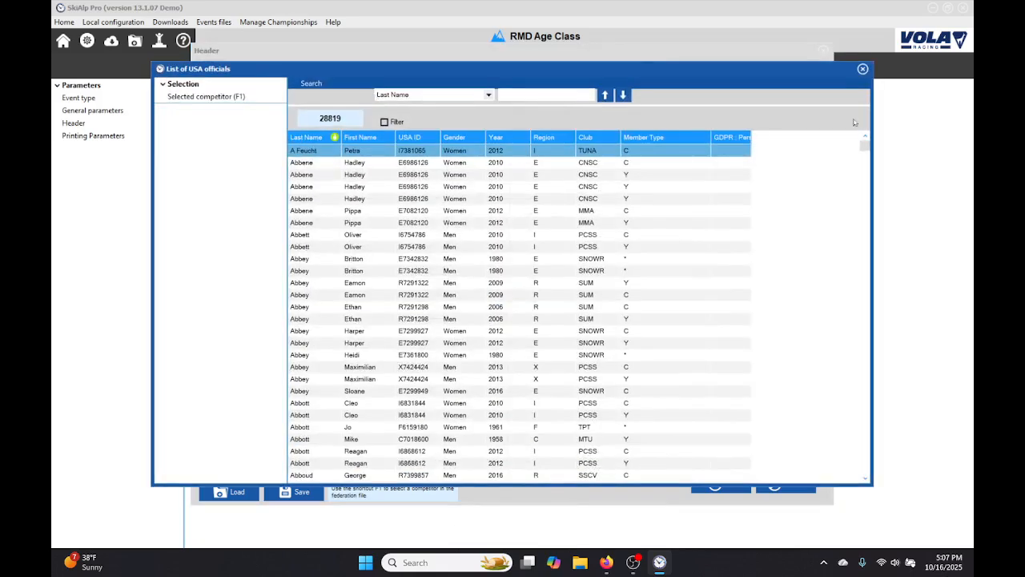
{"action": "left_click", "coordinate": [863, 70]}
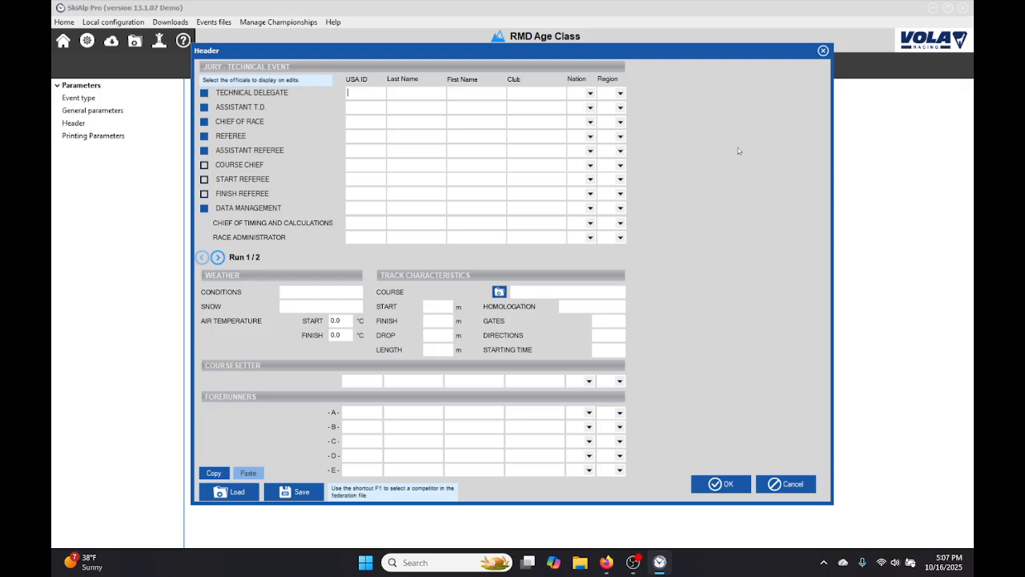
{"action": "key", "text": "F1"}
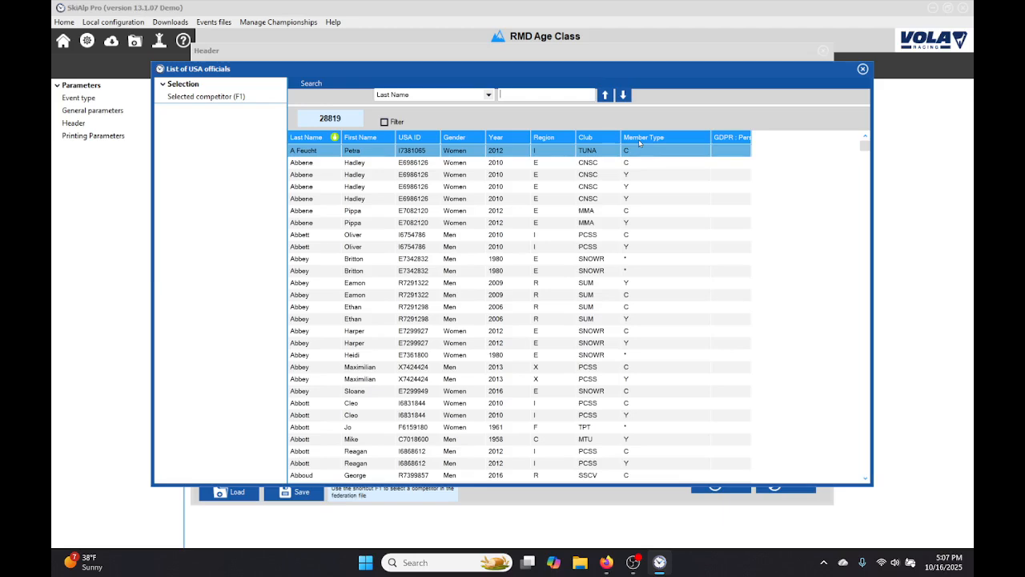
{"action": "type", "text": "nolt"}
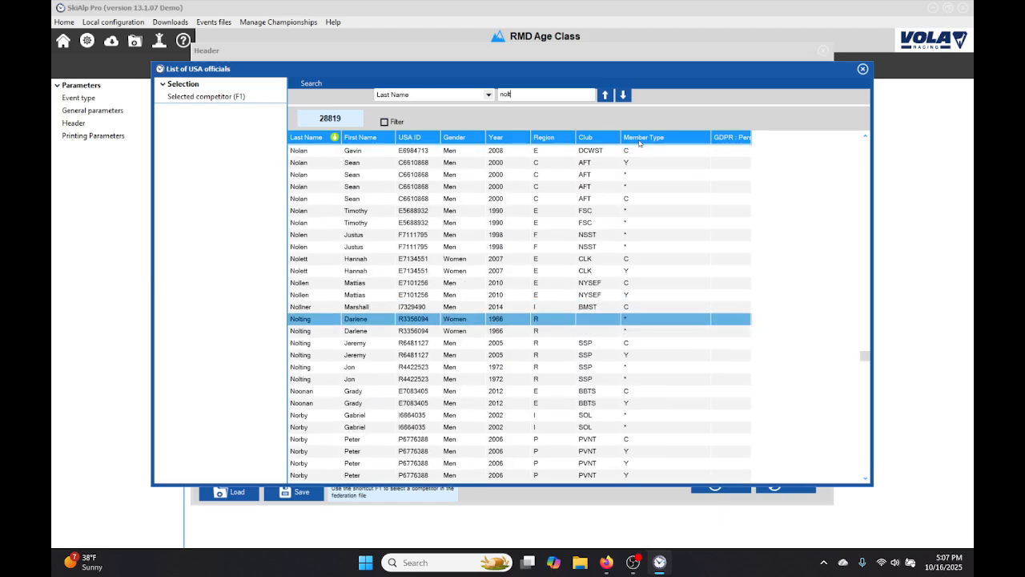
{"action": "double_click", "coordinate": [457, 320]}
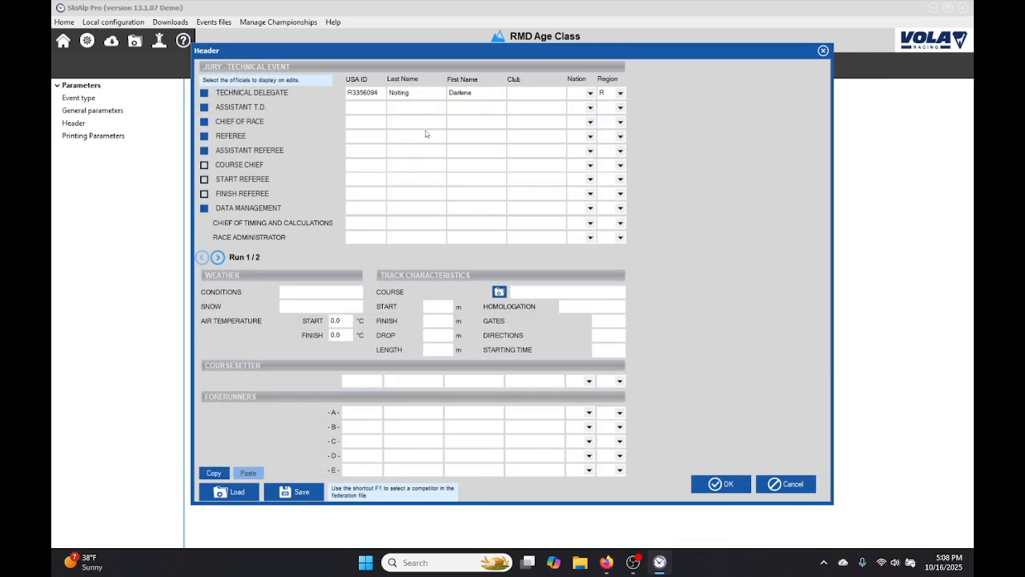
Fill in the chief of race by searching the USA officials list by last name and selecting the matching official.
{"action": "key", "text": "F1"}
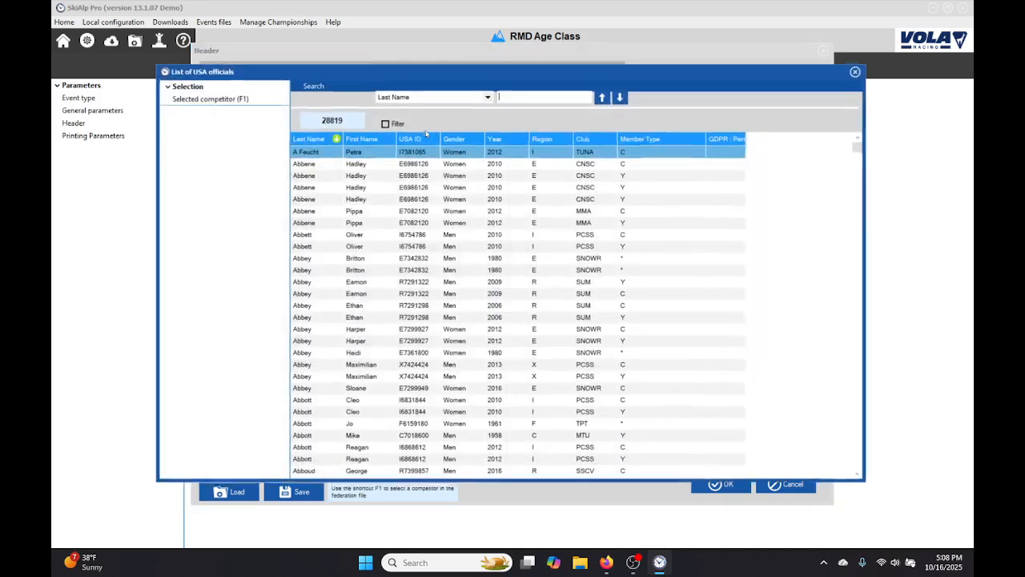
{"action": "type", "text": "giana"}
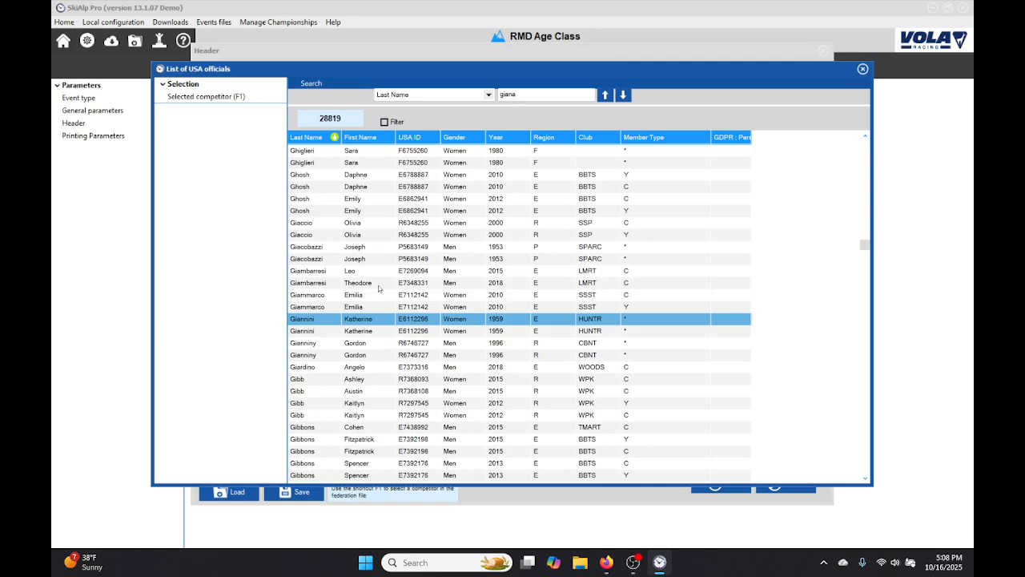
{"action": "key", "text": "BackSpace"}
{"action": "key", "text": "BackSpace"}
{"action": "key", "text": "BackSpace"}
{"action": "key", "text": "BackSpace"}
{"action": "key", "text": "BackSpace"}
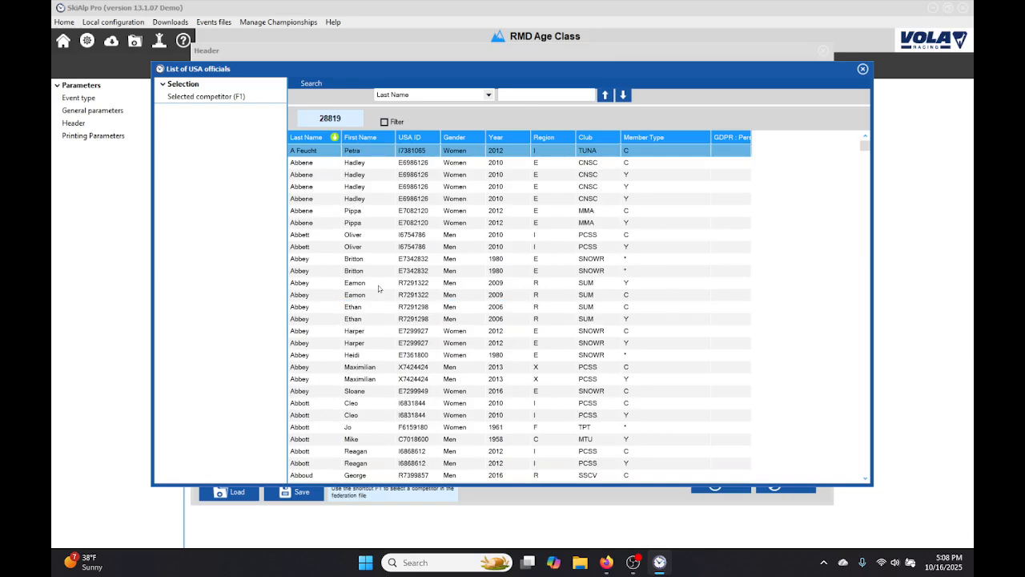
{"action": "type", "text": "chand"}
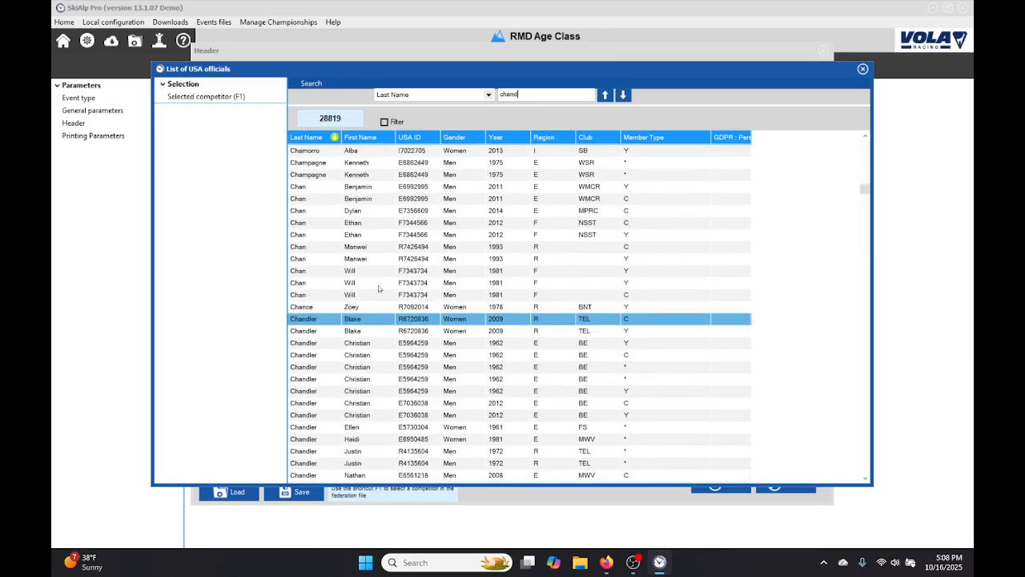
{"action": "type", "text": "l"}
{"action": "double_click", "coordinate": [360, 451]}
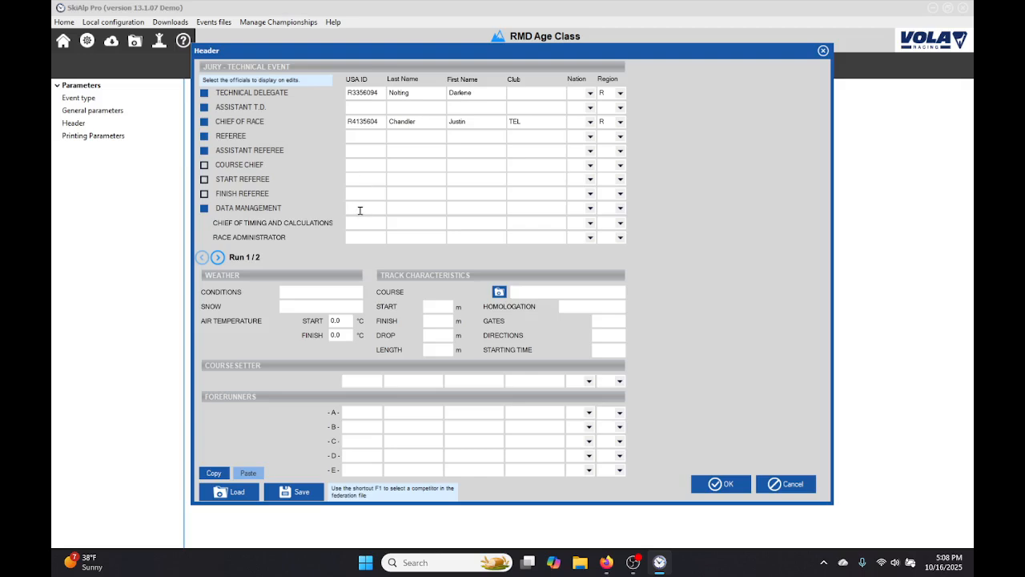
Fill in the data management official from the USA officials list, searching by last name.
{"action": "key", "text": "F1"}
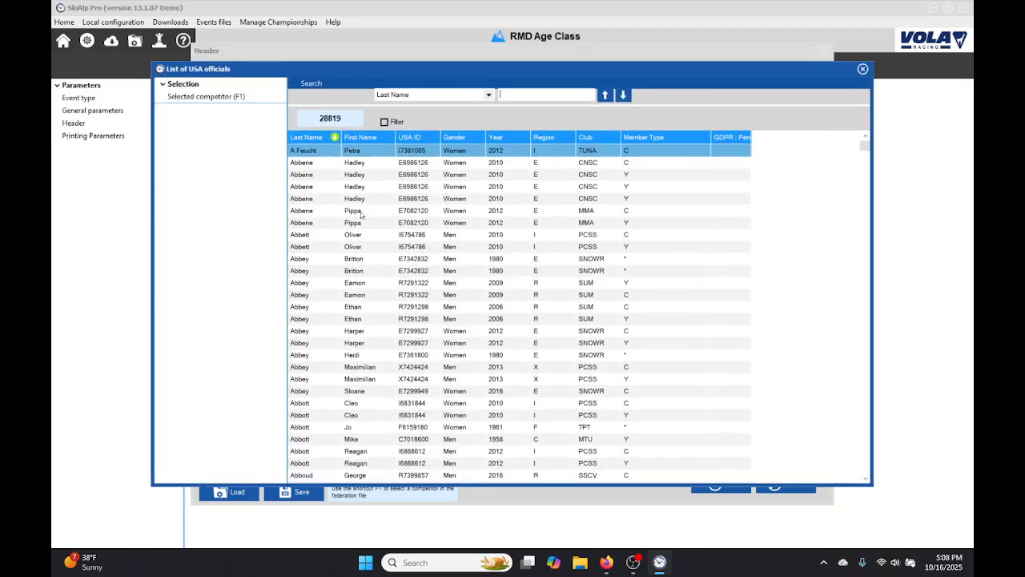
{"action": "type", "text": "jett"}
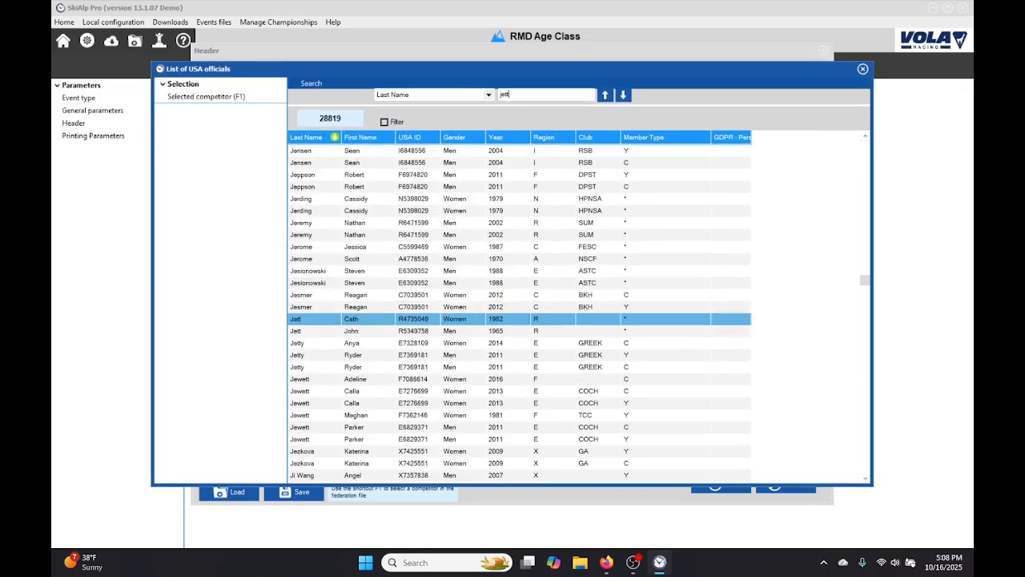
{"action": "double_click", "coordinate": [372, 332]}
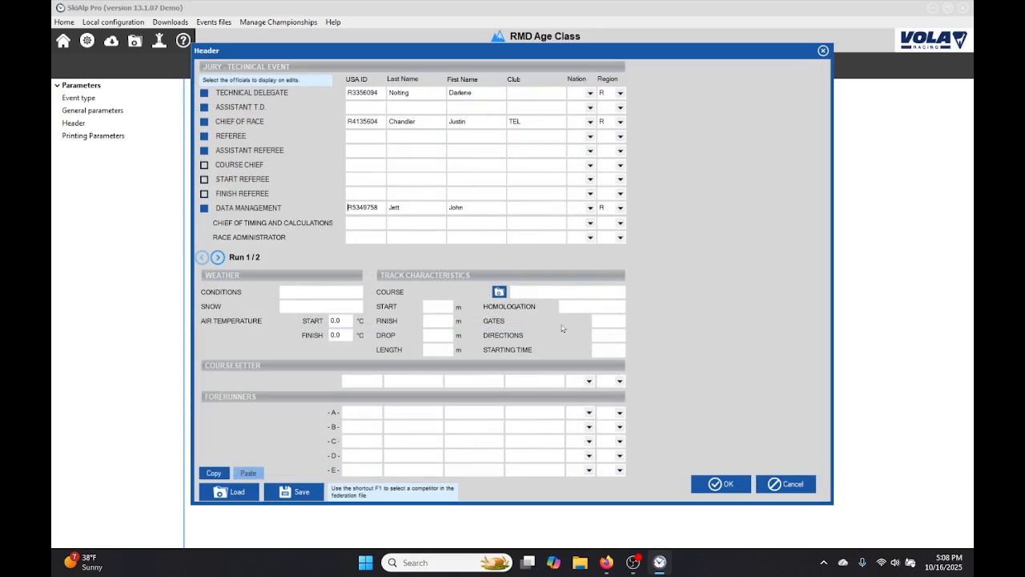
Load the Telluride, CO Milk Run SL course with the 3103 m start from the USA FIS courses list for run 1.
{"action": "left_click", "coordinate": [499, 292]}
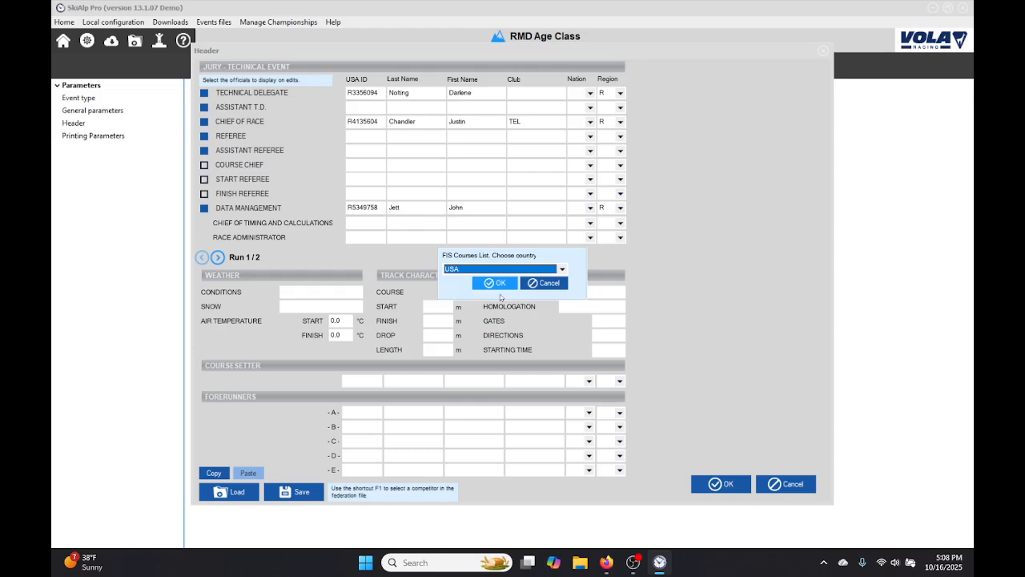
{"action": "left_click", "coordinate": [497, 283]}
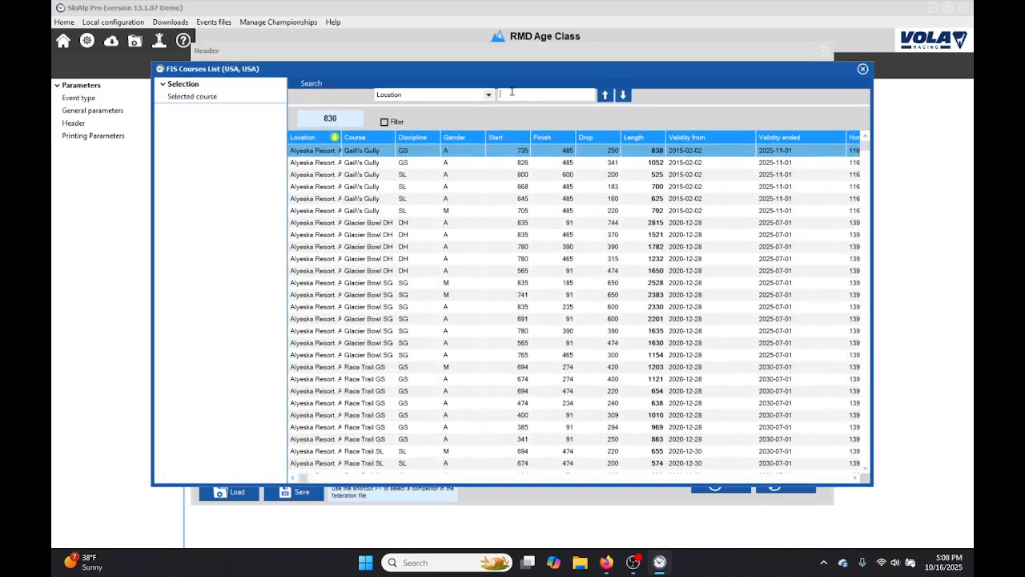
{"action": "type", "text": "tellu"}
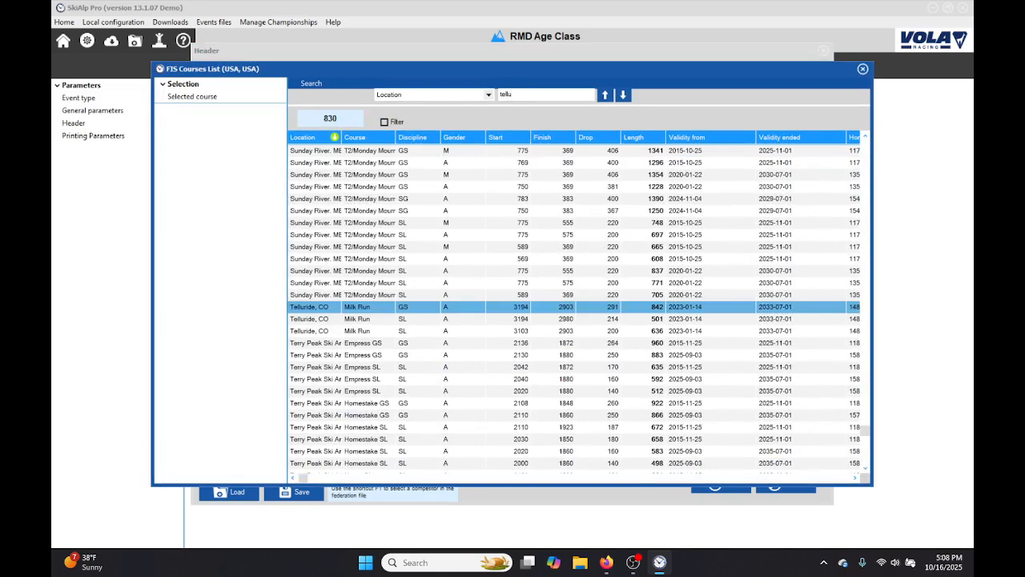
{"action": "left_click", "coordinate": [410, 333]}
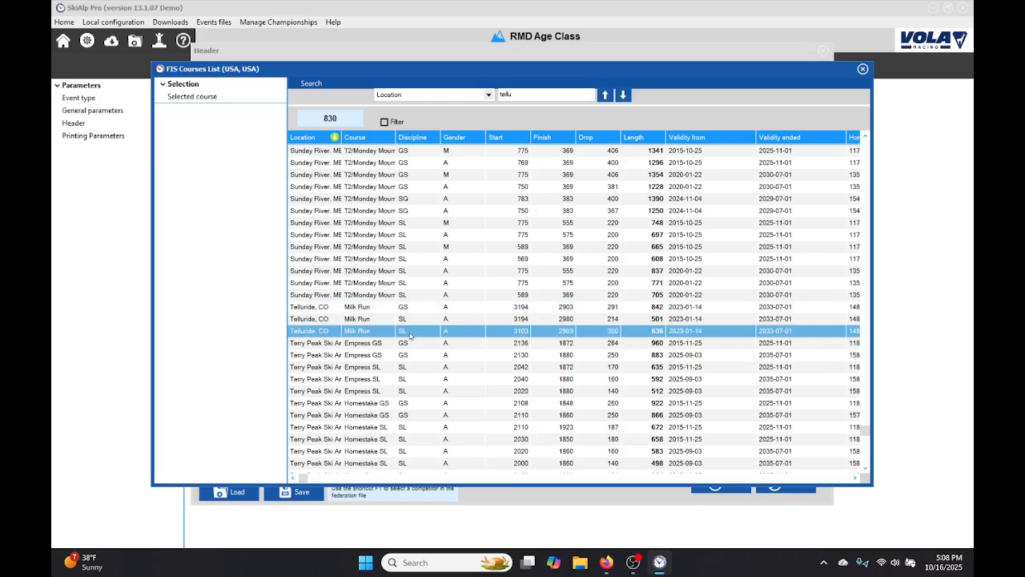
{"action": "double_click", "coordinate": [410, 333]}
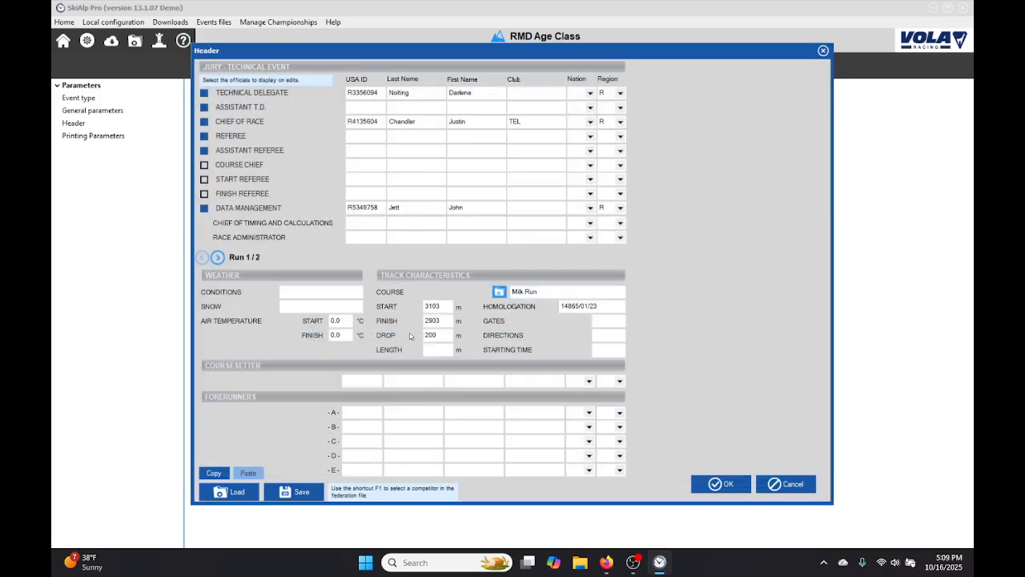
Set the run 1 course's start elevation to 3003 m.
{"action": "double_click", "coordinate": [449, 308]}
{"action": "type", "text": "3003"}
{"action": "key", "text": "Tab"}
{"action": "left_click", "coordinate": [398, 379]}
{"action": "key", "text": "F1"}
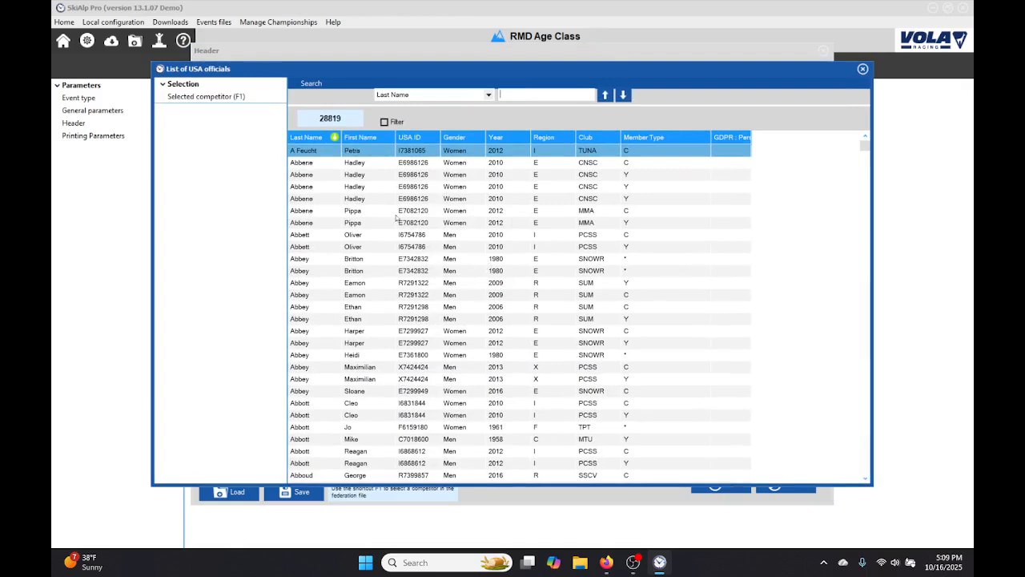
{"action": "left_click", "coordinate": [455, 199]}
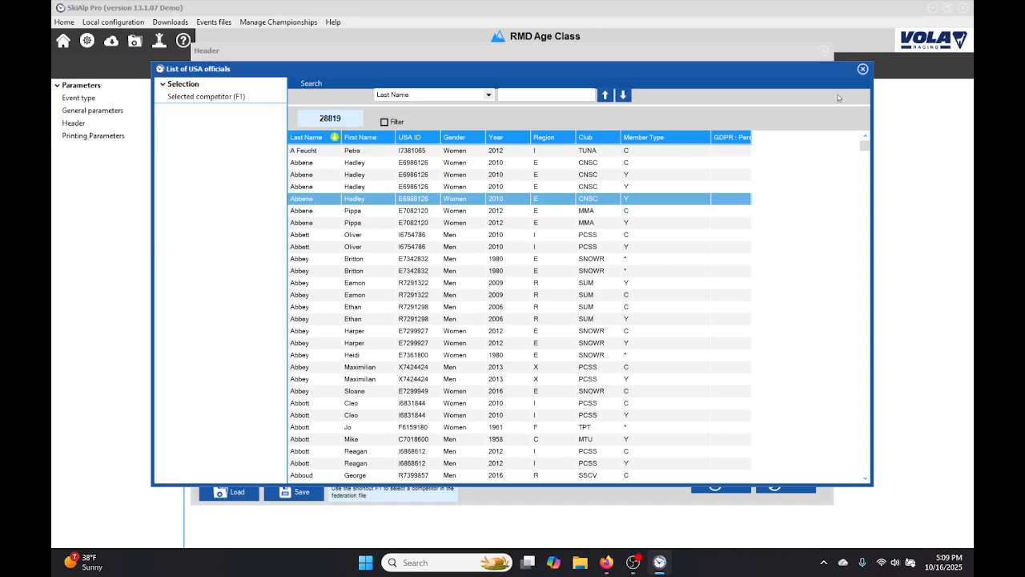
{"action": "left_click", "coordinate": [862, 69]}
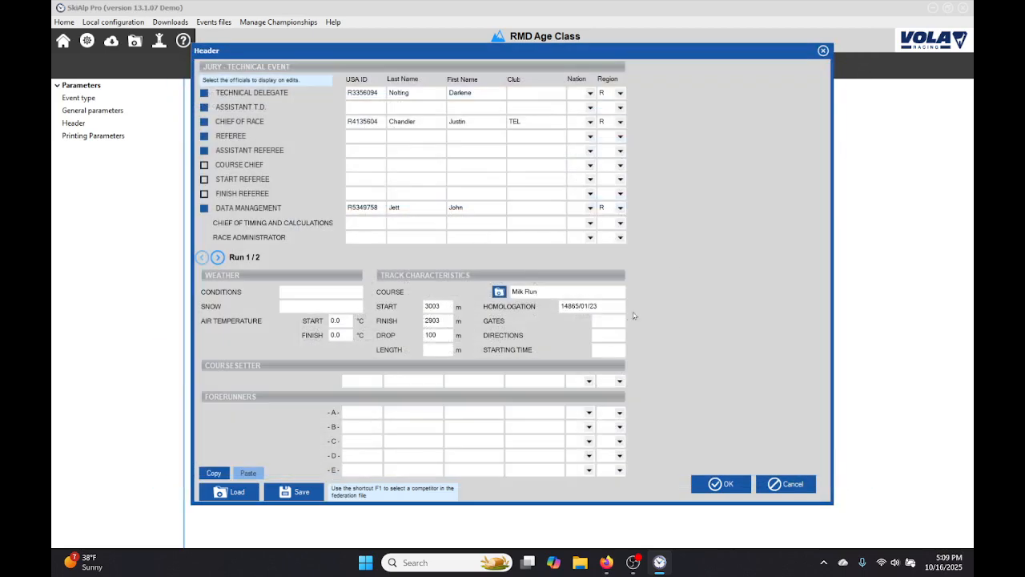
Compare the header's run 1 and run 2 settings, and accept the header.
{"action": "left_click", "coordinate": [217, 257]}
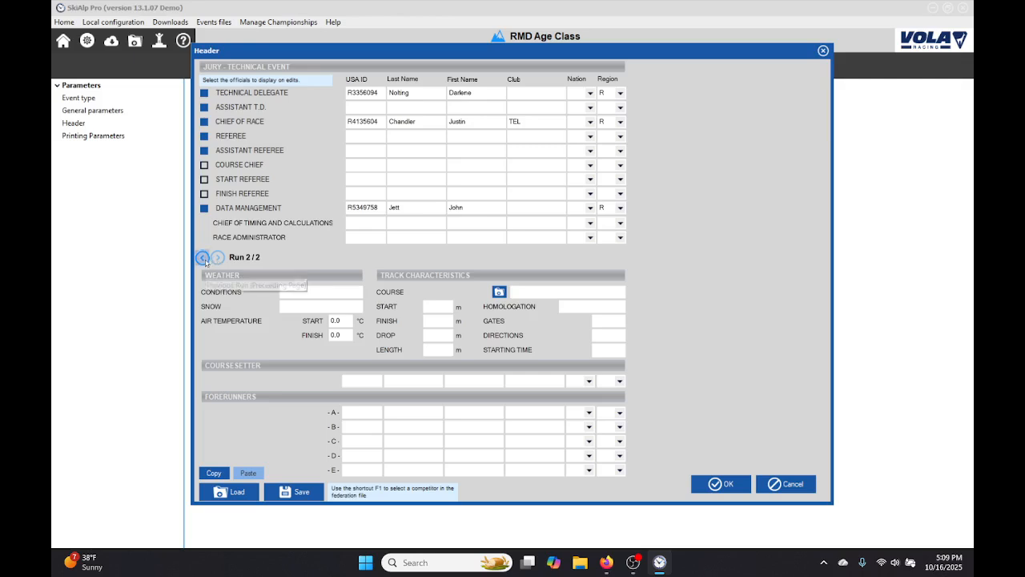
{"action": "left_click", "coordinate": [202, 257]}
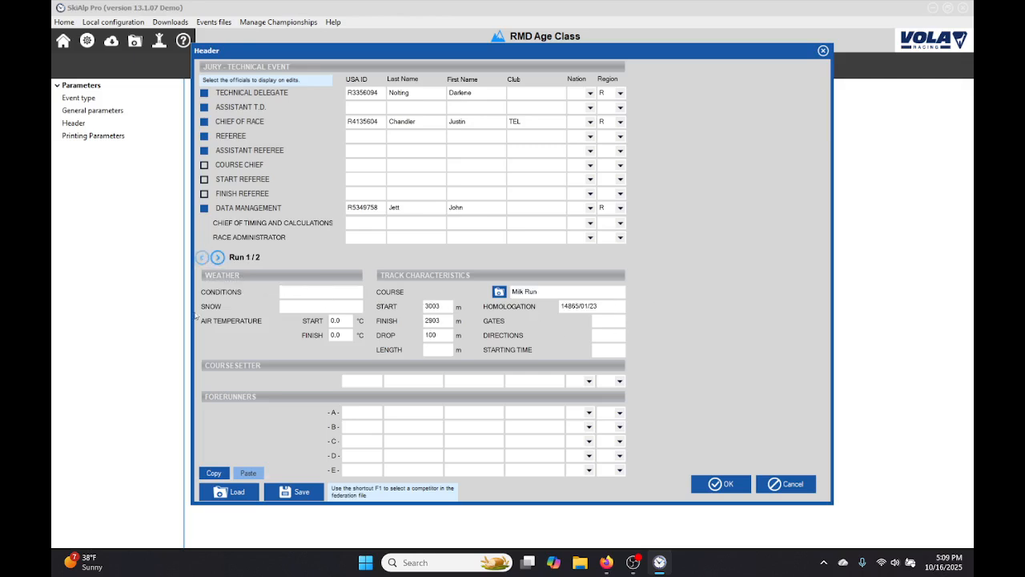
{"action": "left_click", "coordinate": [217, 257]}
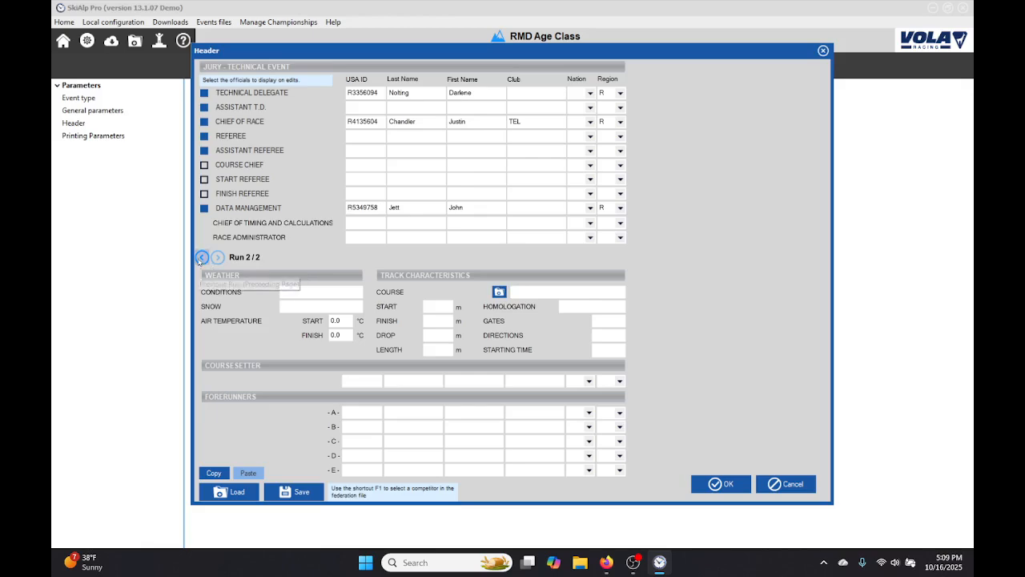
{"action": "left_click", "coordinate": [201, 257]}
{"action": "left_click", "coordinate": [222, 260]}
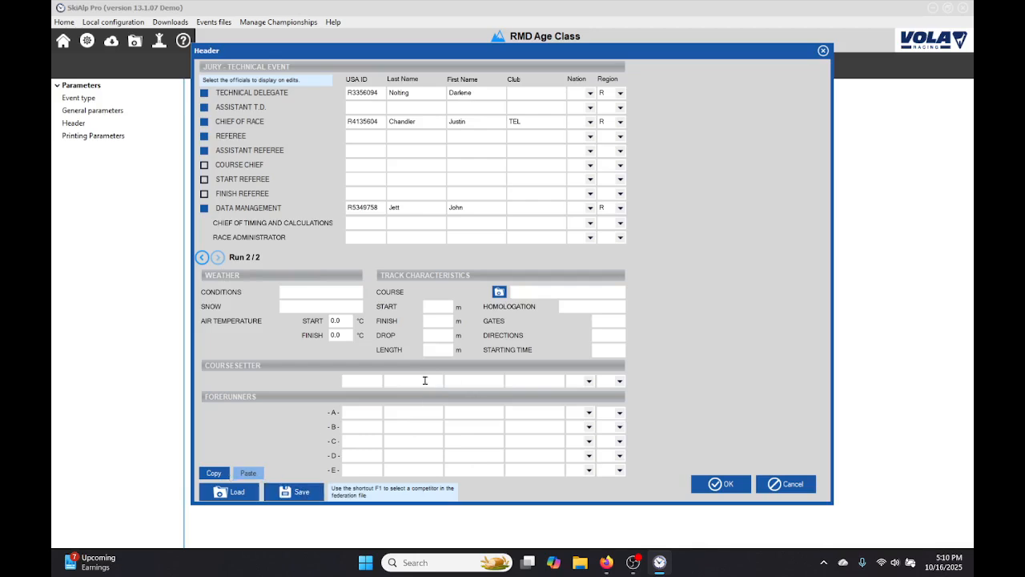
{"action": "left_click", "coordinate": [714, 484]}
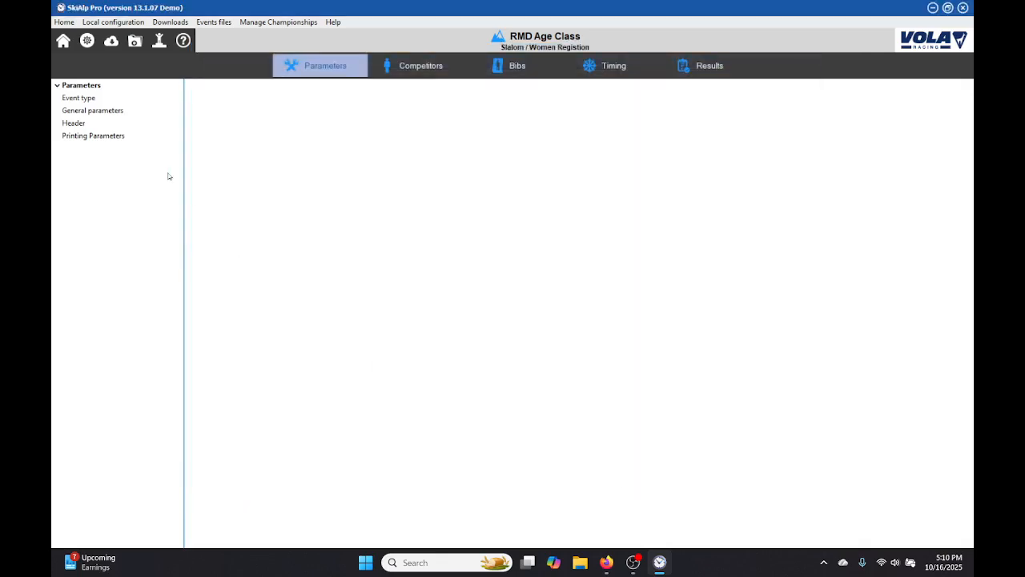
In the printing parameters, set logo 1 to 200px_US_master_4c_PMS from the C: drive's SkiAlpPro Graphics folder.
{"action": "left_click", "coordinate": [94, 137]}
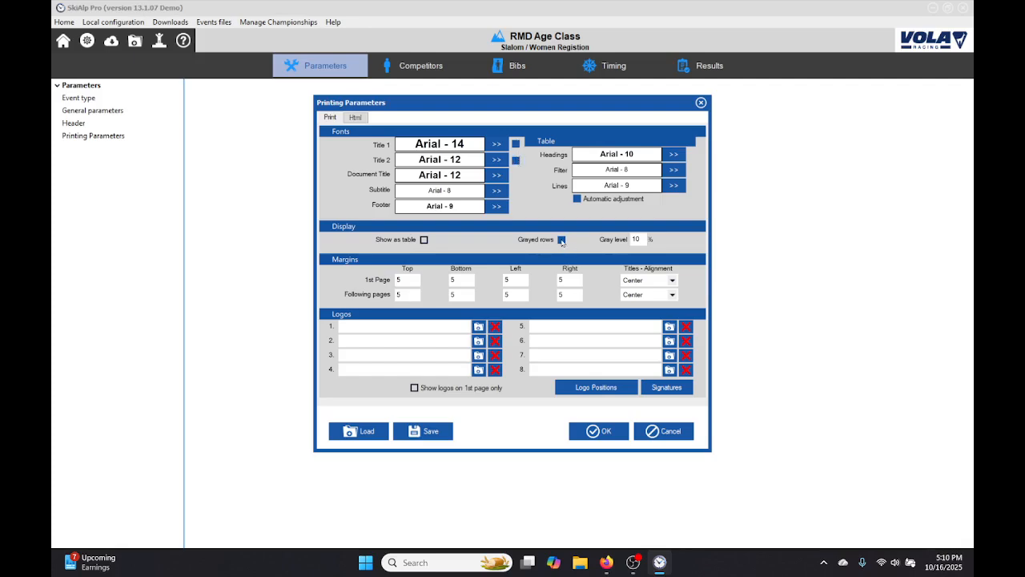
{"action": "left_click", "coordinate": [478, 328]}
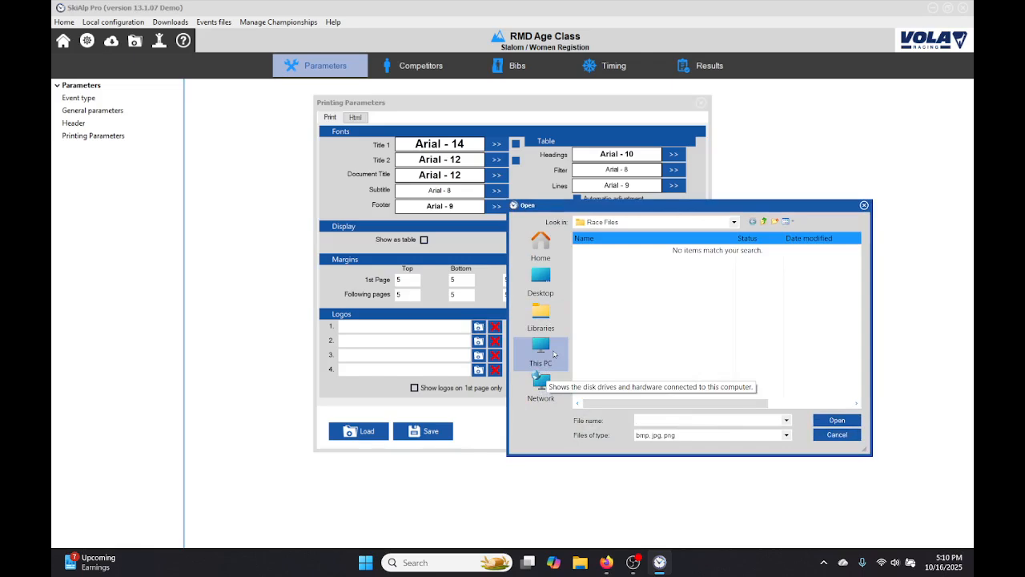
{"action": "left_click", "coordinate": [548, 361]}
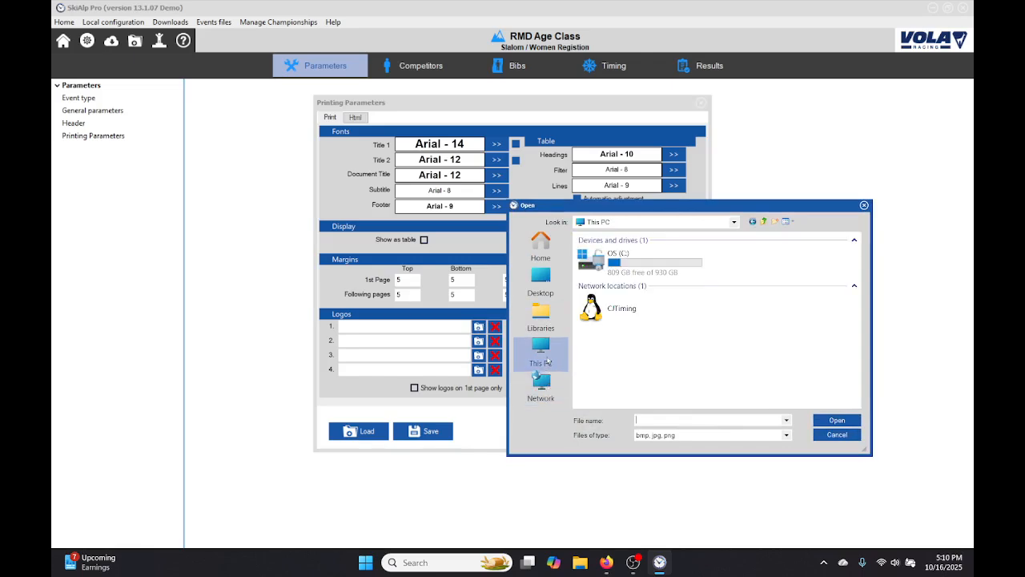
{"action": "double_click", "coordinate": [602, 263]}
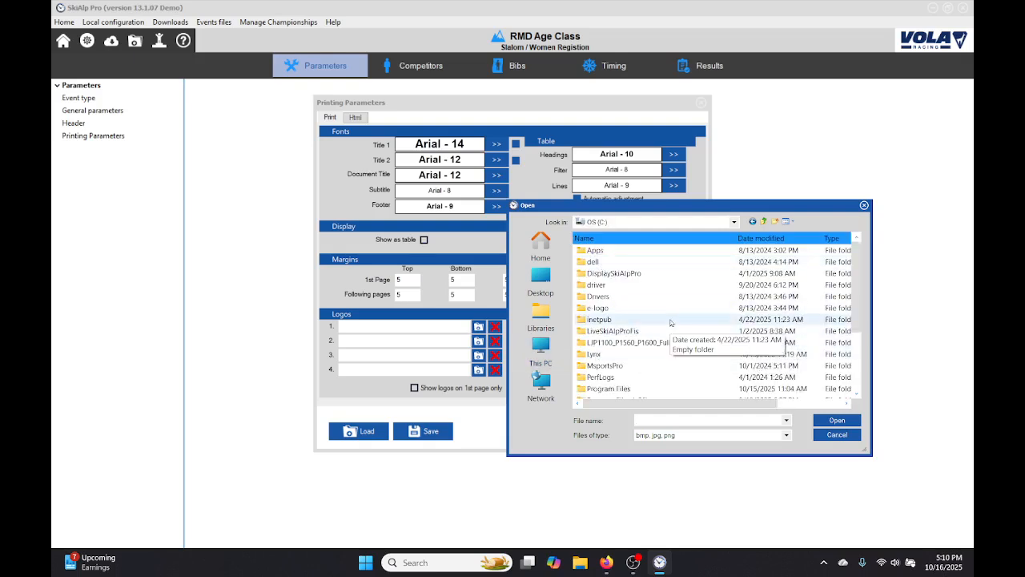
{"action": "scroll", "coordinate": [671, 323], "scroll_direction": "down", "scroll_amount": 2}
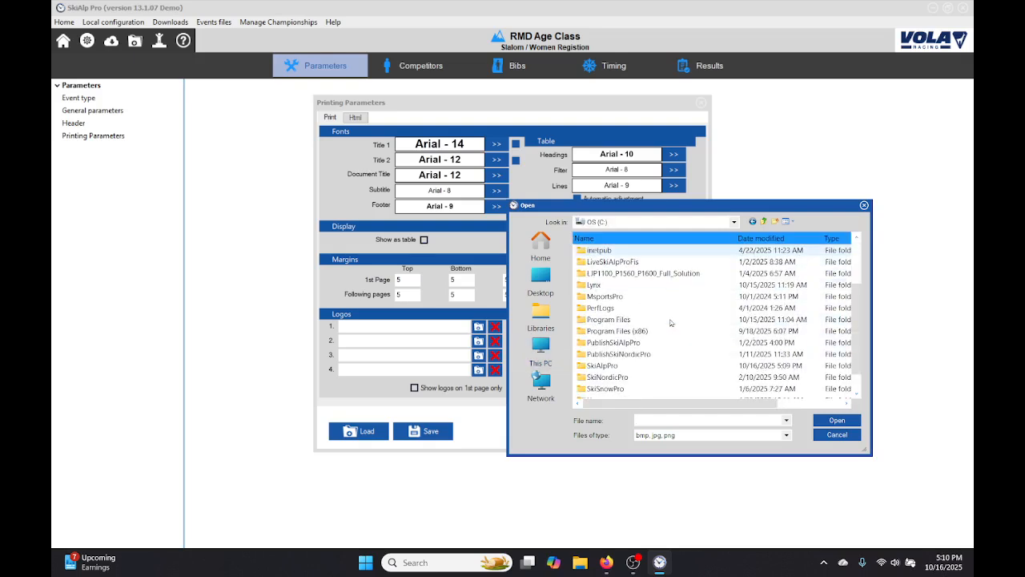
{"action": "double_click", "coordinate": [614, 365]}
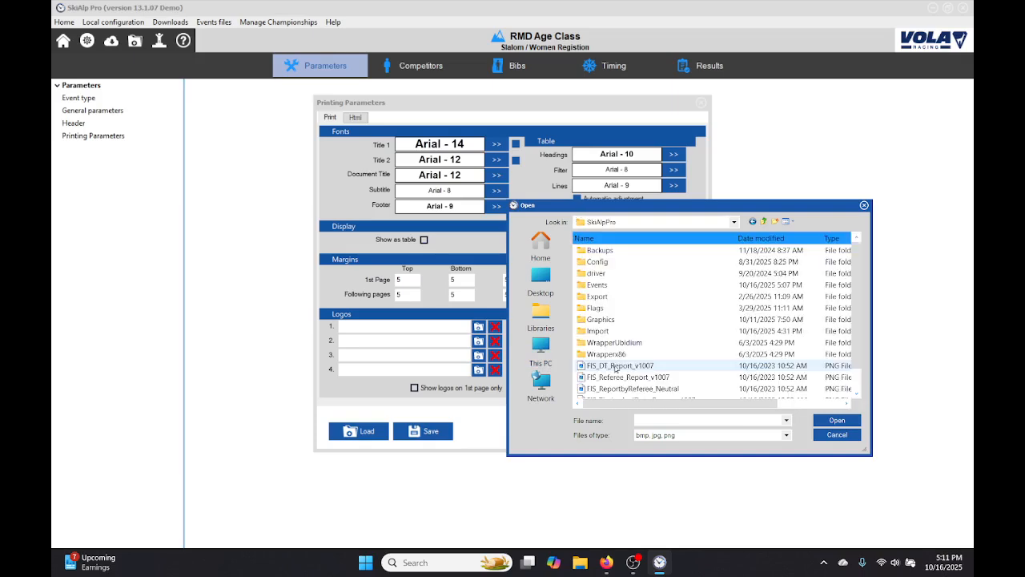
{"action": "double_click", "coordinate": [605, 320]}
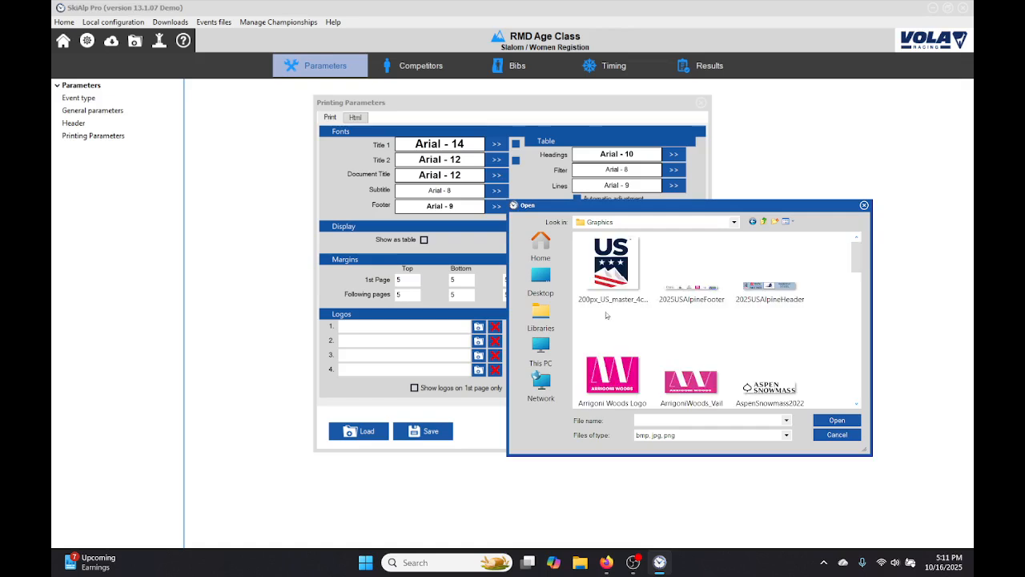
{"action": "left_click", "coordinate": [638, 311]}
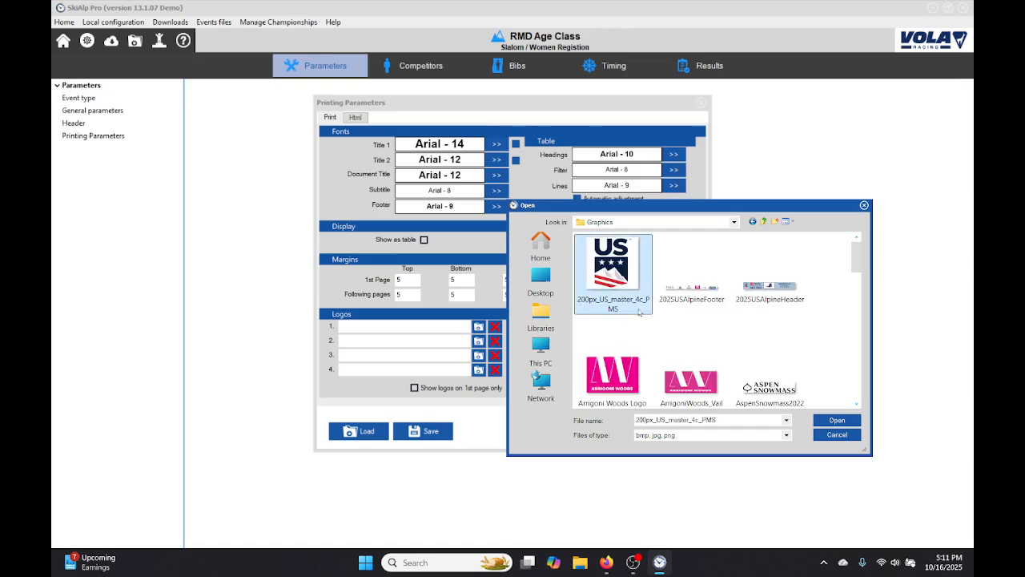
{"action": "left_click", "coordinate": [836, 420]}
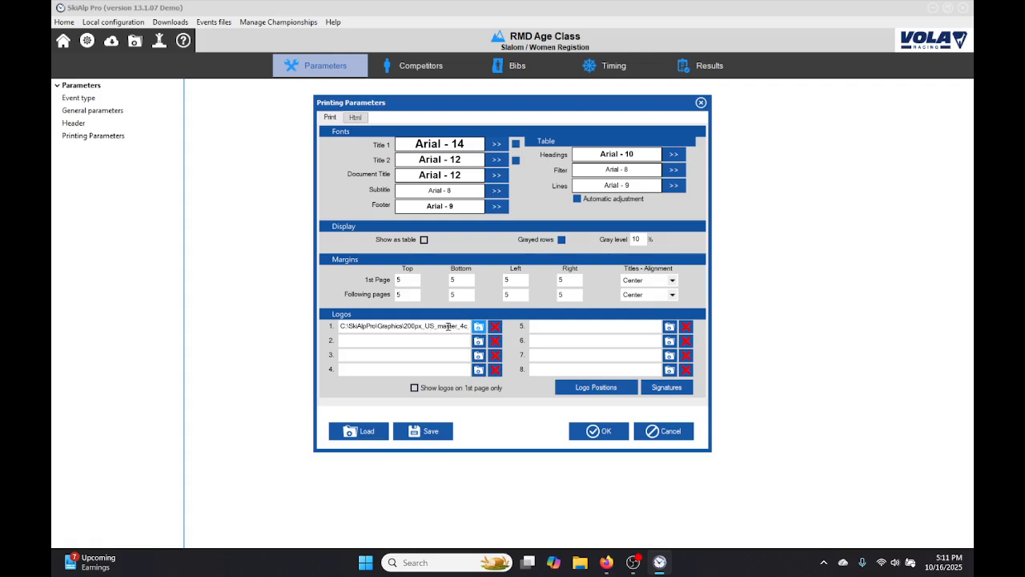
Move the US logo to the upper-right corner of the portrait page and shrink it to a small header logo.
{"action": "left_click", "coordinate": [583, 386]}
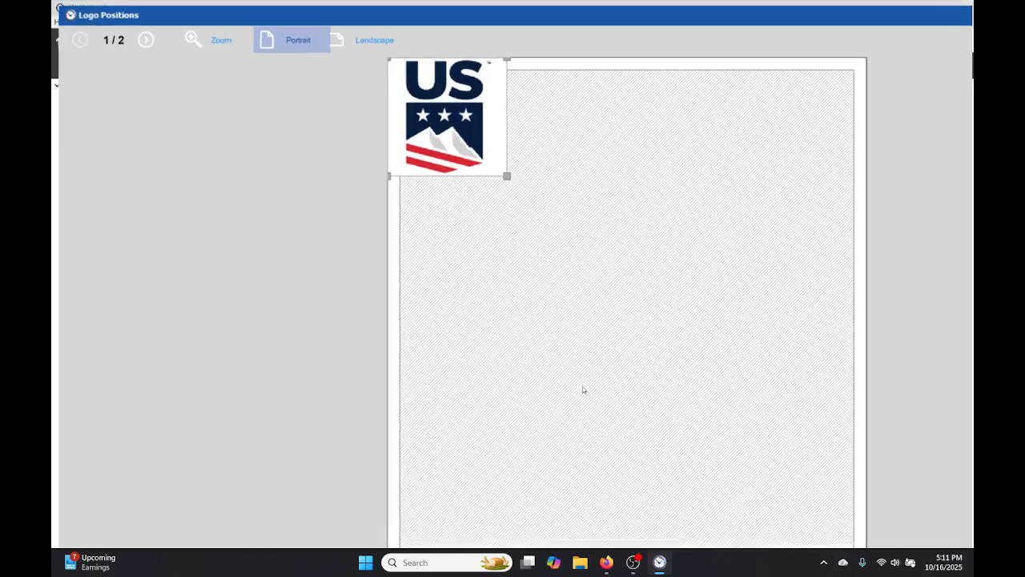
{"action": "left_click_drag", "start_coordinate": [361, 125], "coordinate": [638, 131]}
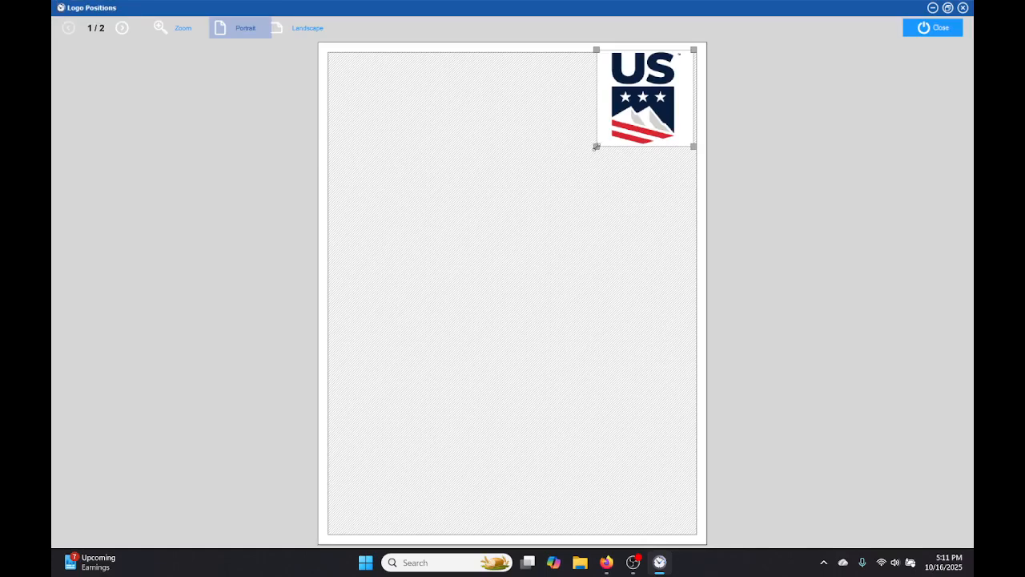
{"action": "left_click_drag", "start_coordinate": [596, 146], "coordinate": [601, 141]}
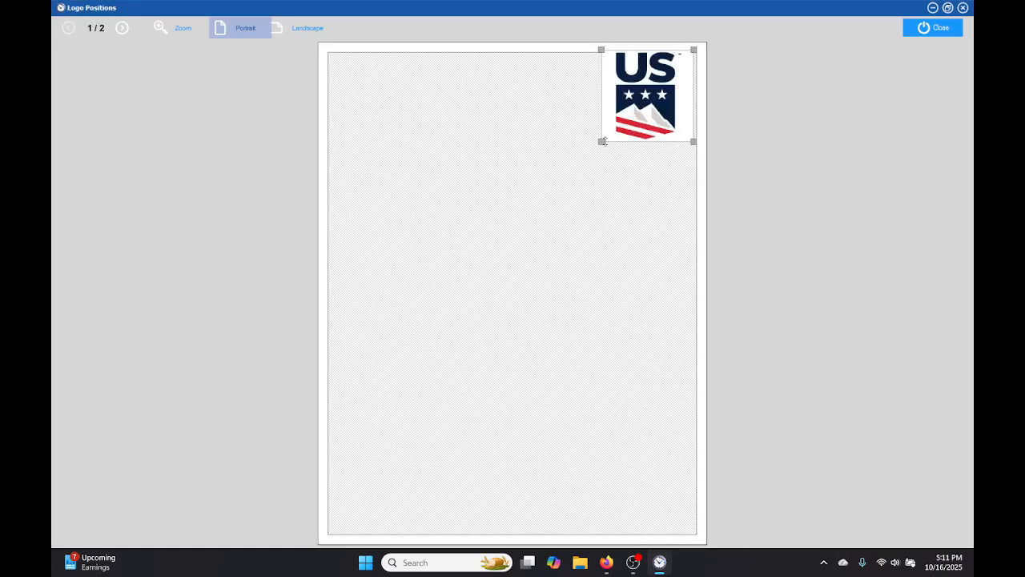
{"action": "left_click_drag", "start_coordinate": [602, 142], "coordinate": [643, 75]}
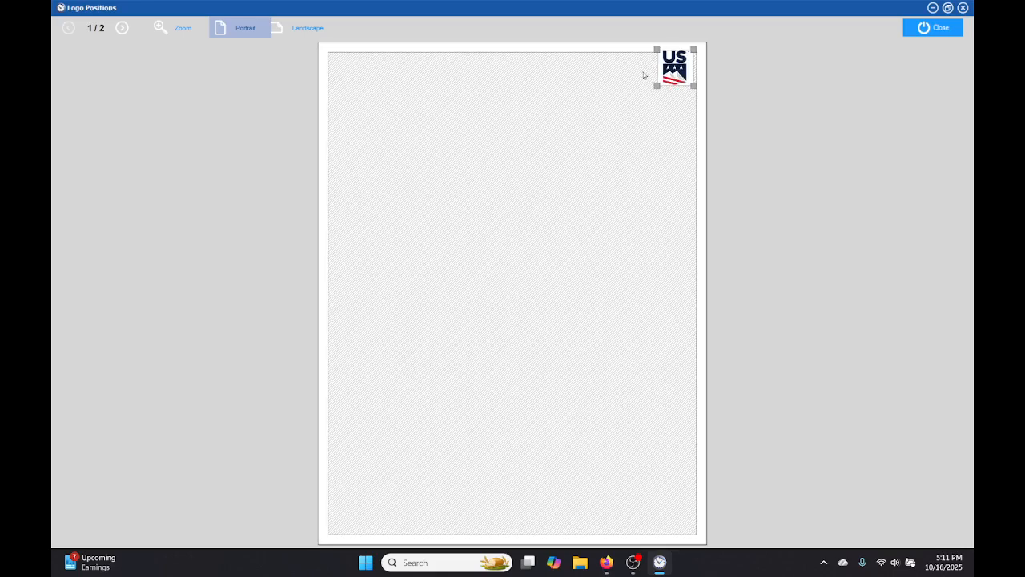
{"action": "left_click", "coordinate": [952, 30]}
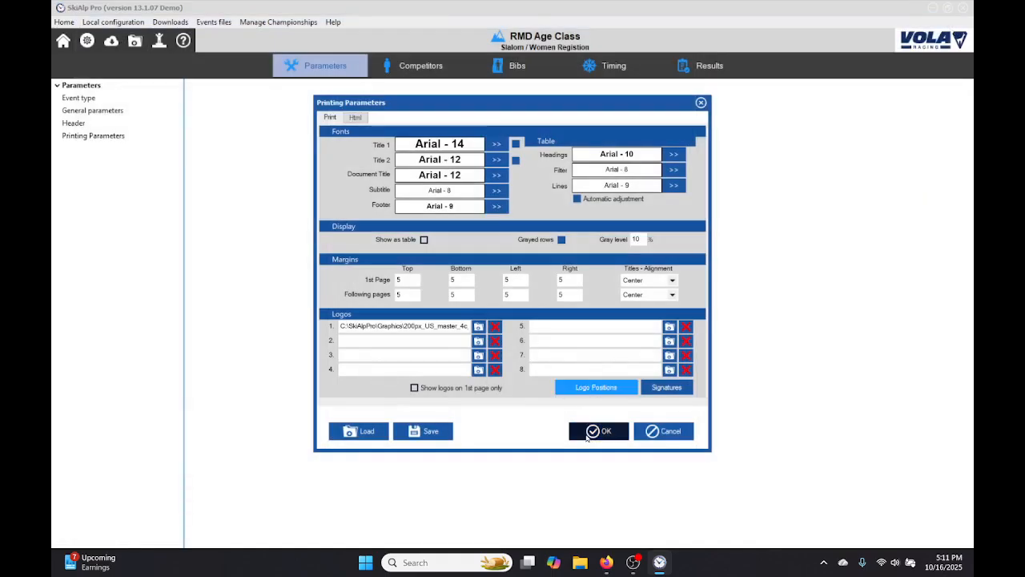
Accept the printing parameters and open the competitor fields settings.
{"action": "left_click", "coordinate": [604, 433]}
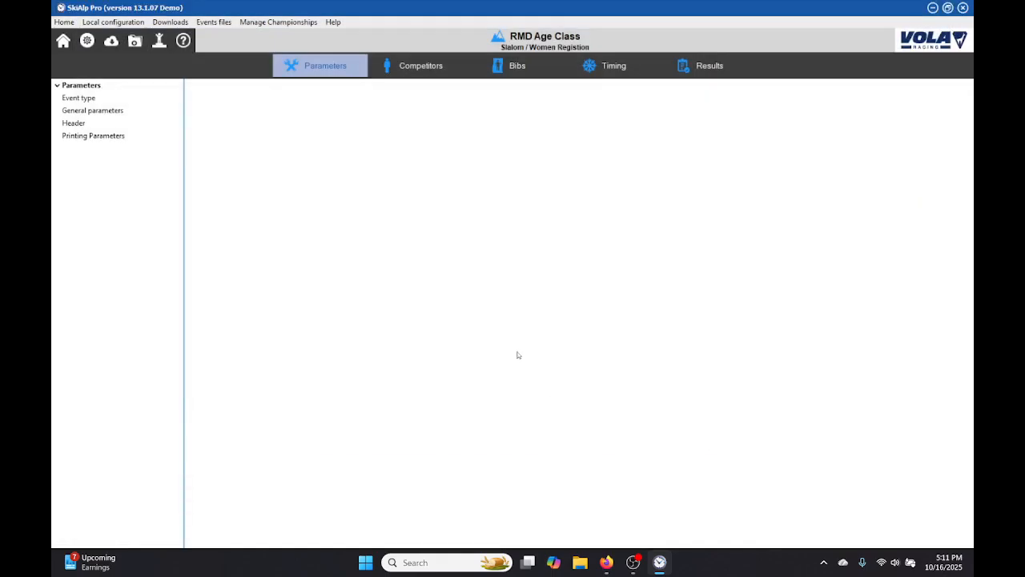
{"action": "left_click", "coordinate": [405, 65]}
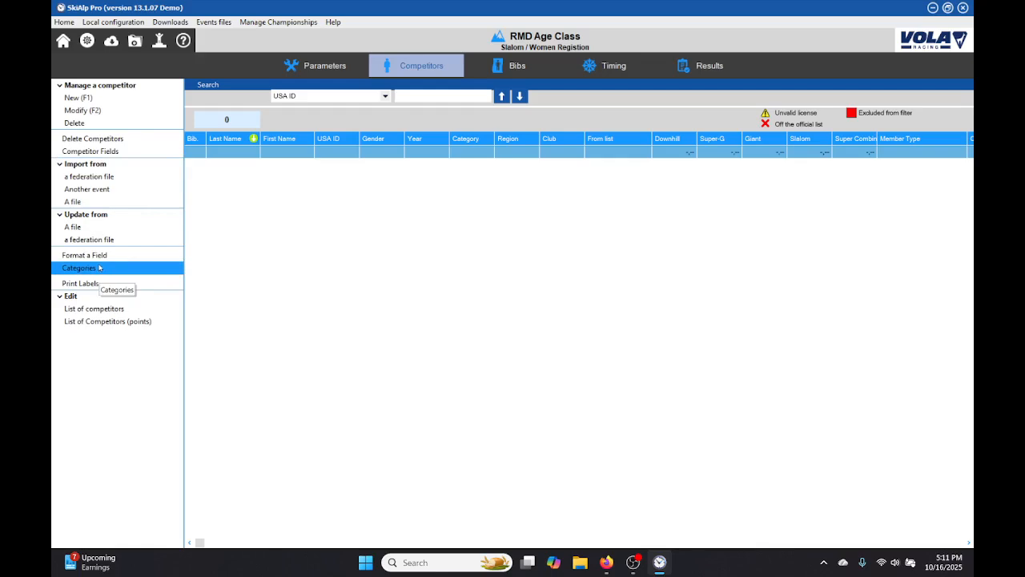
{"action": "left_click", "coordinate": [127, 152]}
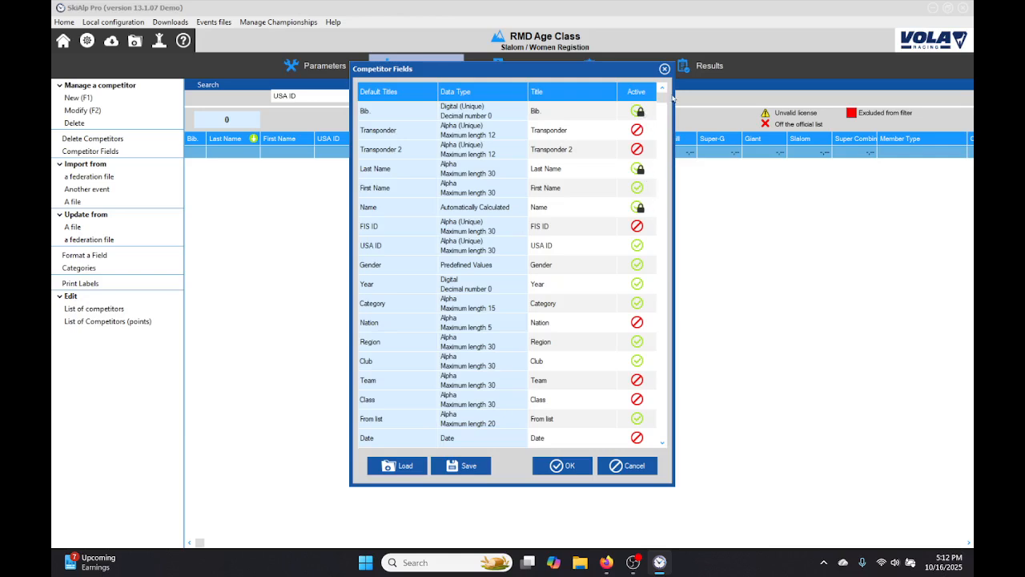
Deactivate the Region competitor field and activate the Team field.
{"action": "left_click_drag", "start_coordinate": [661, 97], "coordinate": [662, 110]}
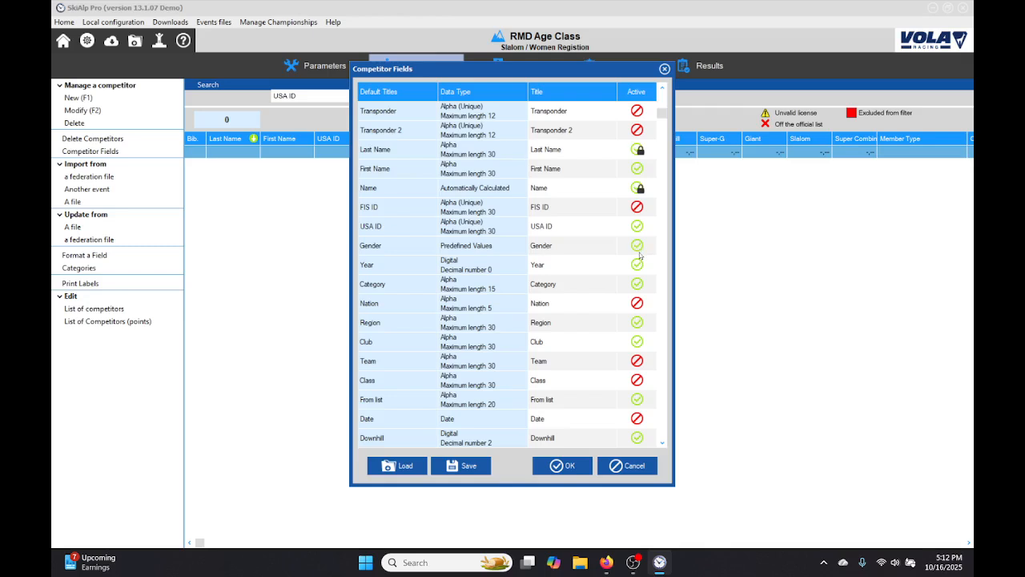
{"action": "left_click", "coordinate": [637, 309]}
{"action": "left_click", "coordinate": [638, 309]}
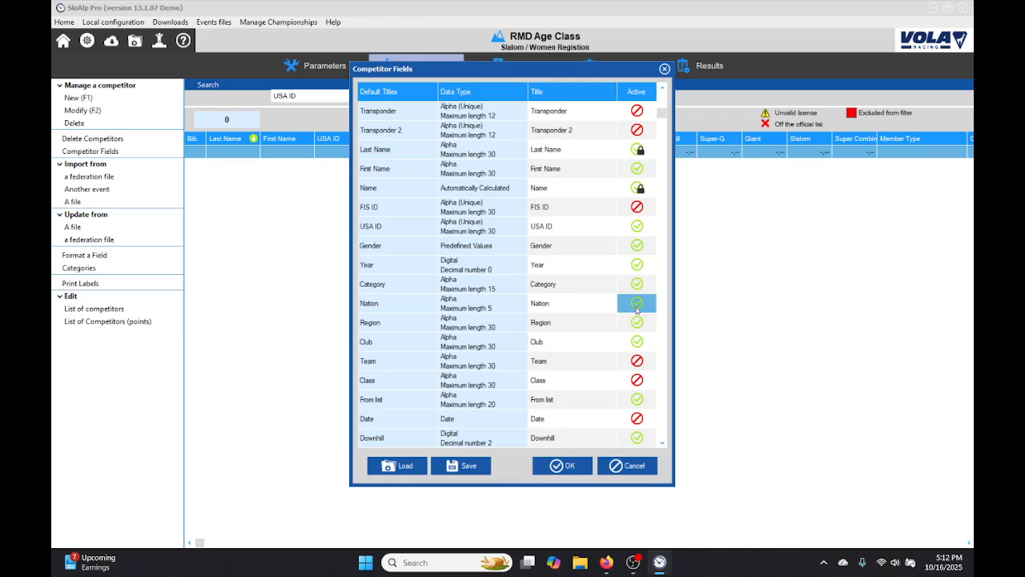
{"action": "left_click", "coordinate": [637, 309]}
{"action": "left_click", "coordinate": [640, 323]}
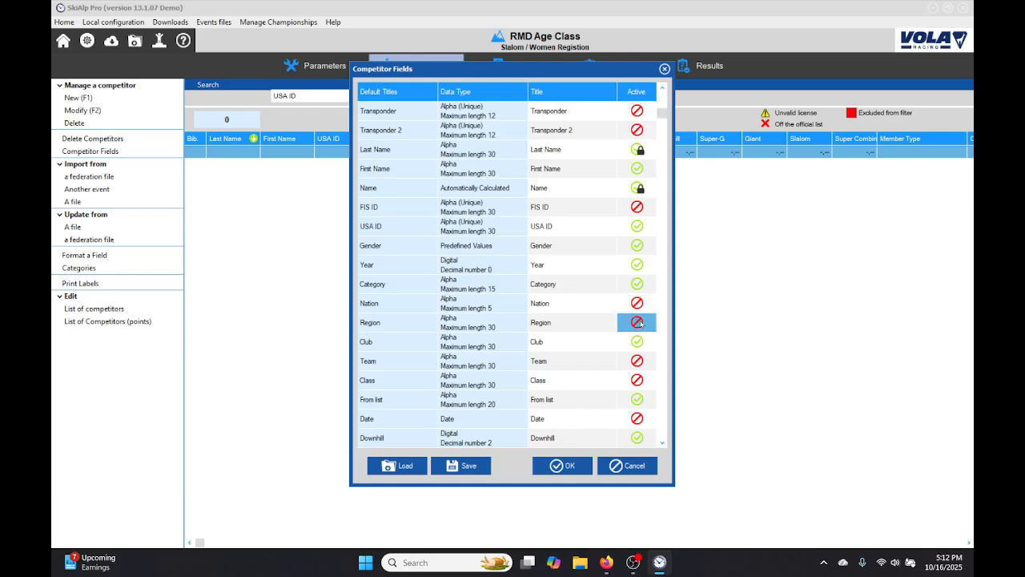
{"action": "left_click", "coordinate": [638, 362]}
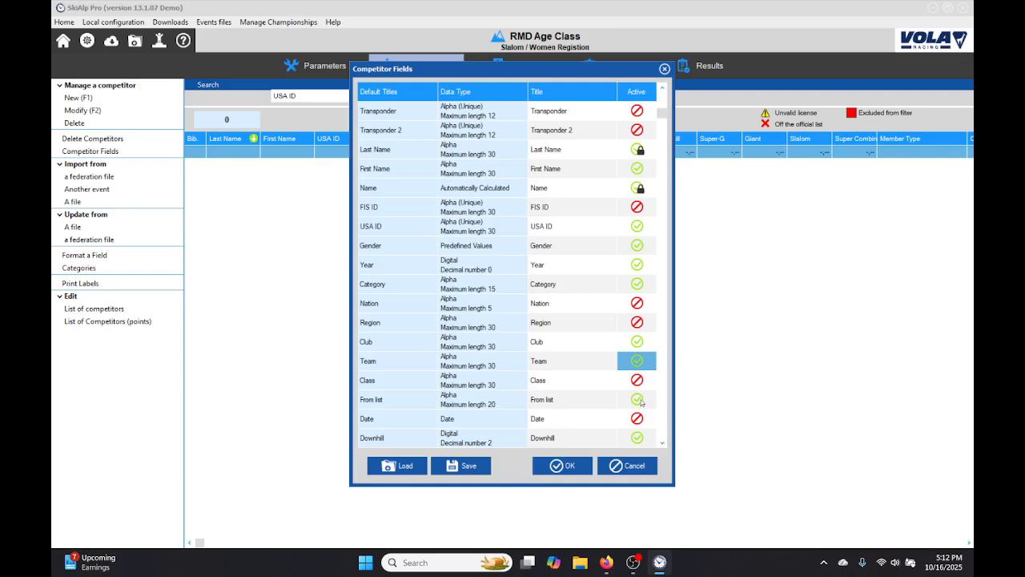
Activate the Points (Miscellaneous) competitor field.
{"action": "key", "text": "Down"}
{"action": "key", "text": "Down"}
{"action": "key", "text": "Down"}
{"action": "key", "text": "Down"}
{"action": "key", "text": "Down"}
{"action": "key", "text": "Down"}
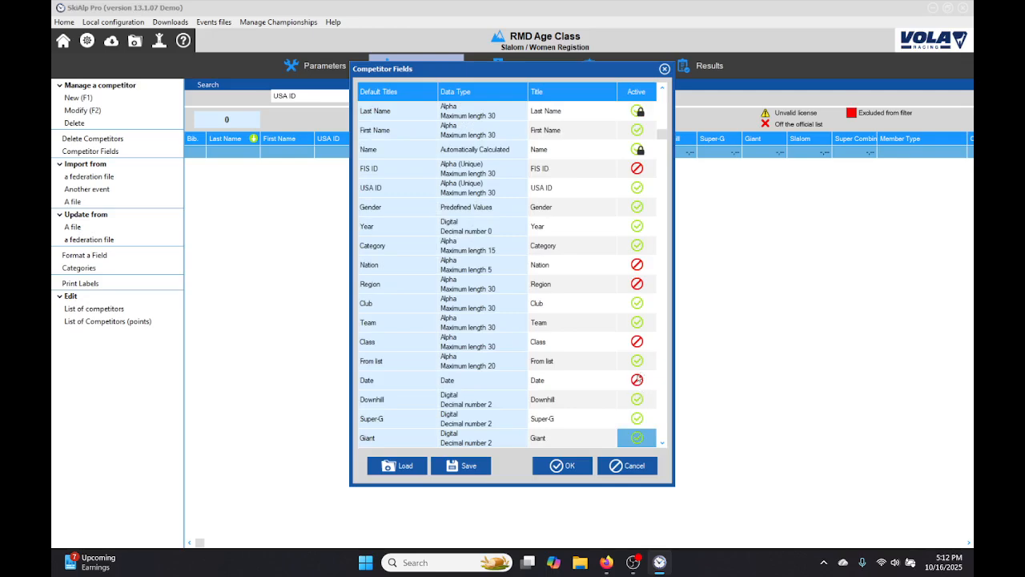
{"action": "key", "text": "Down"}
{"action": "key", "text": "Down"}
{"action": "key", "text": "Down"}
{"action": "key", "text": "Down"}
{"action": "key", "text": "Down"}
{"action": "key", "text": "Down"}
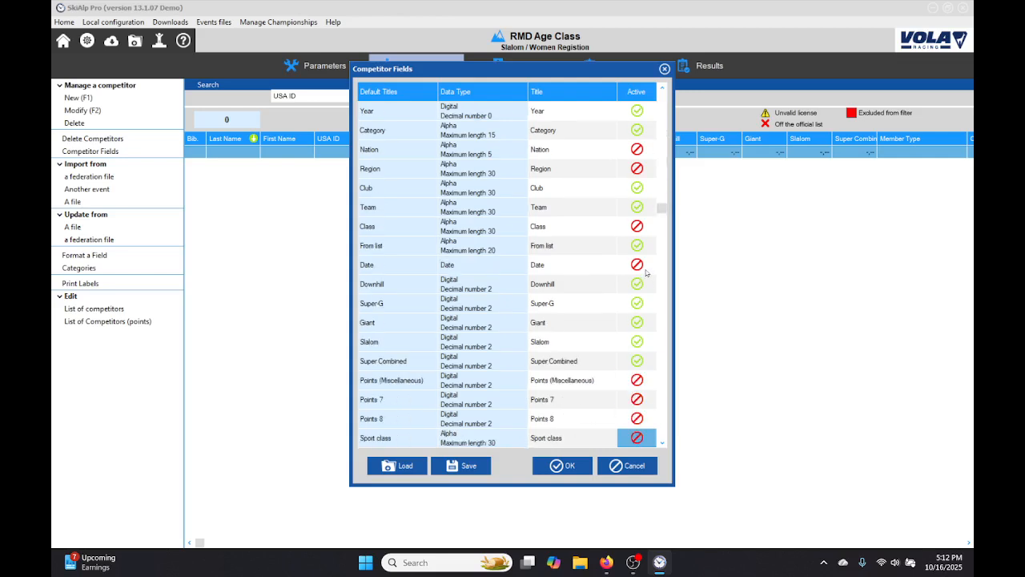
{"action": "key", "text": "Down"}
{"action": "key", "text": "Down"}
{"action": "key", "text": "Down"}
{"action": "key", "text": "Down"}
{"action": "key", "text": "Down"}
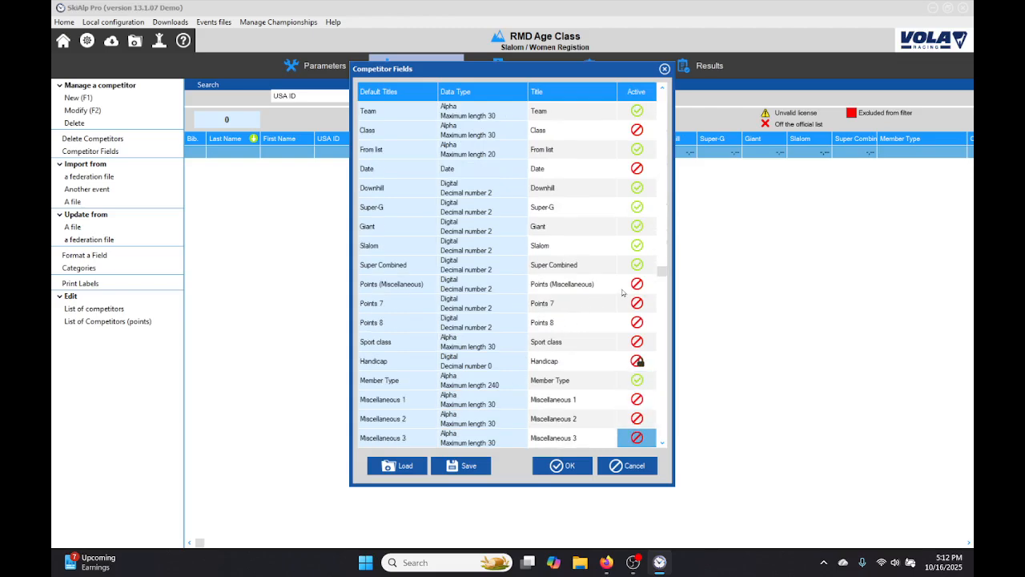
{"action": "left_click", "coordinate": [638, 285]}
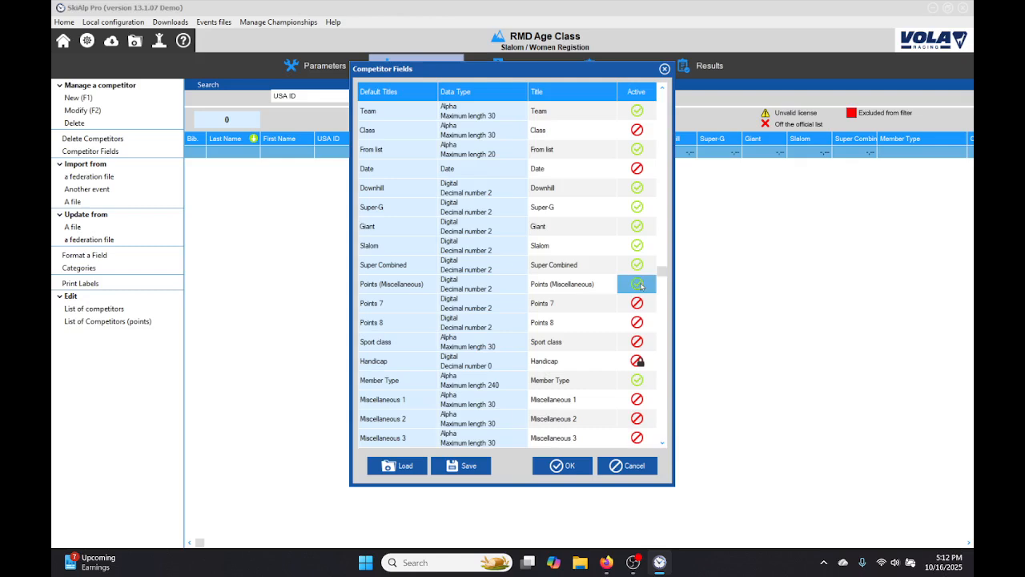
{"action": "left_click", "coordinate": [637, 304]}
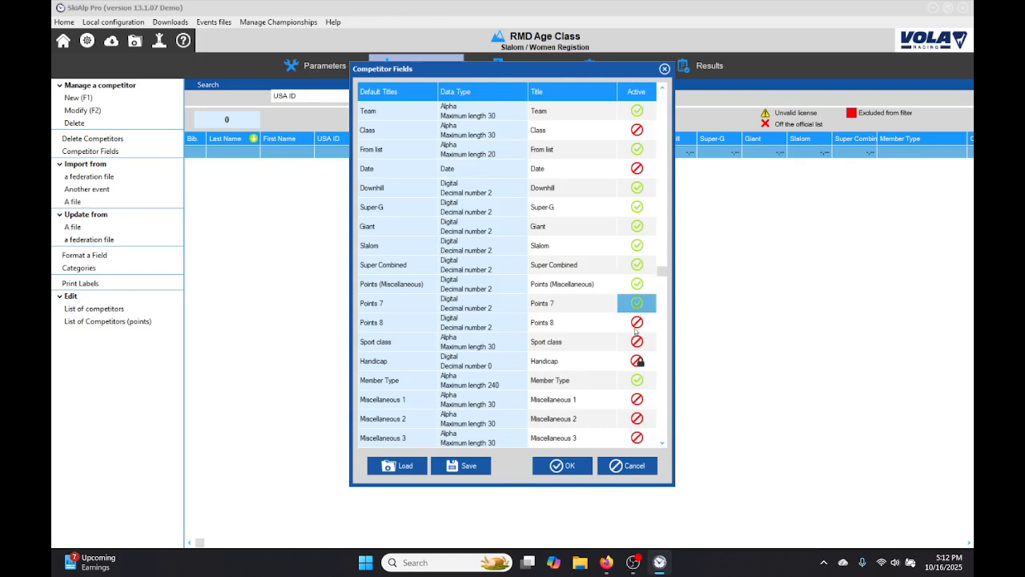
{"action": "left_click", "coordinate": [637, 323]}
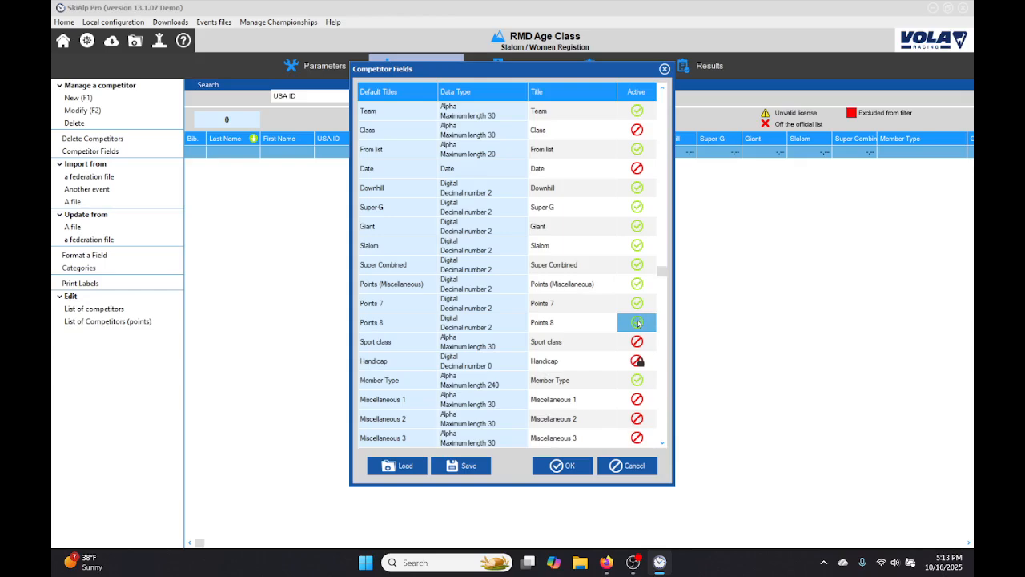
{"action": "left_click", "coordinate": [637, 322]}
{"action": "left_click", "coordinate": [637, 303]}
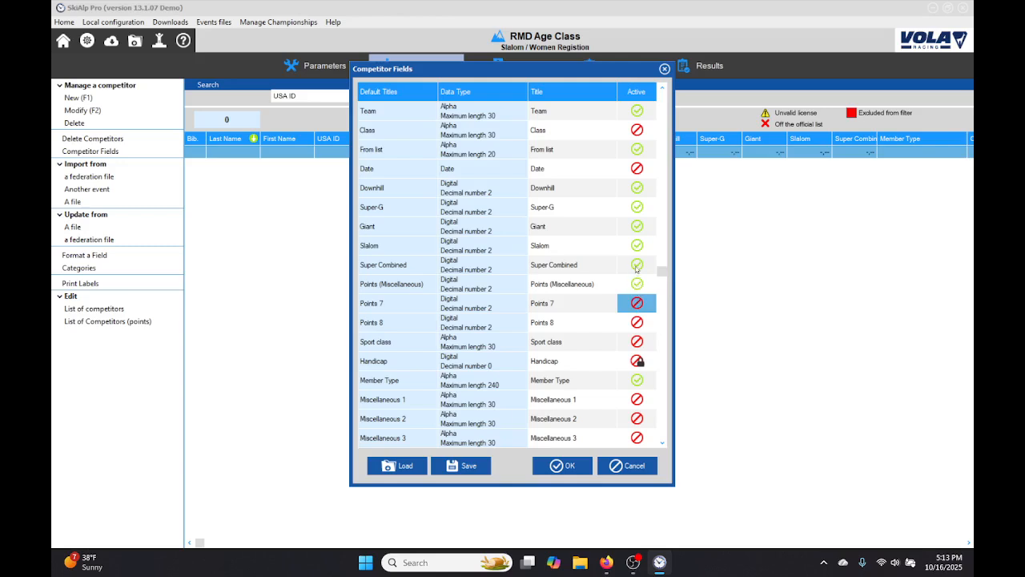
Activate the Miscellaneous 1 and Miscellaneous 2 competitor fields.
{"action": "key", "text": "Down"}
{"action": "key", "text": "Down"}
{"action": "key", "text": "Down"}
{"action": "key", "text": "Down"}
{"action": "key", "text": "Down"}
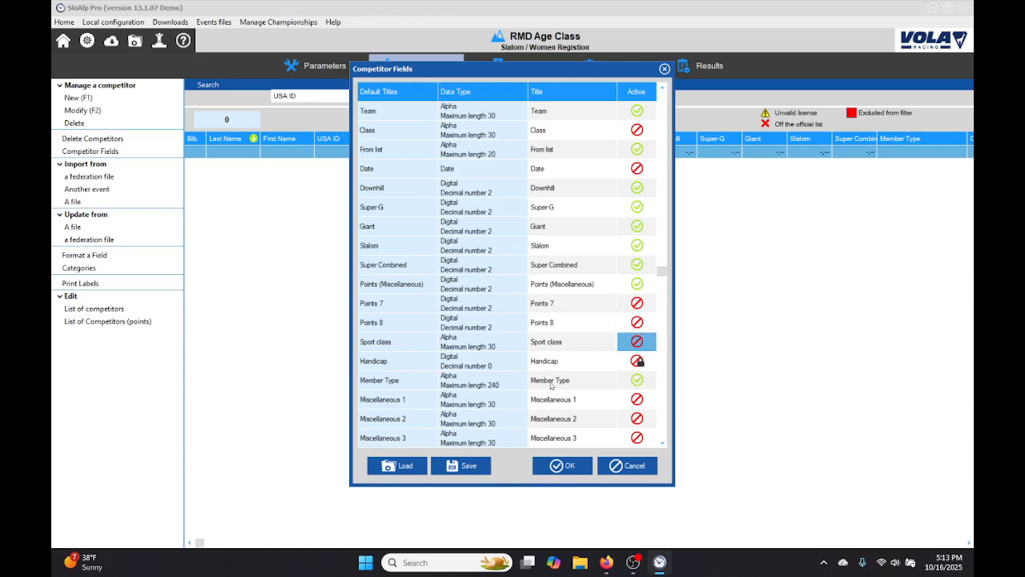
{"action": "key", "text": "Down"}
{"action": "key", "text": "Down"}
{"action": "key", "text": "Down"}
{"action": "key", "text": "Down"}
{"action": "key", "text": "Down"}
{"action": "key", "text": "Down"}
{"action": "key", "text": "Down"}
{"action": "key", "text": "Down"}
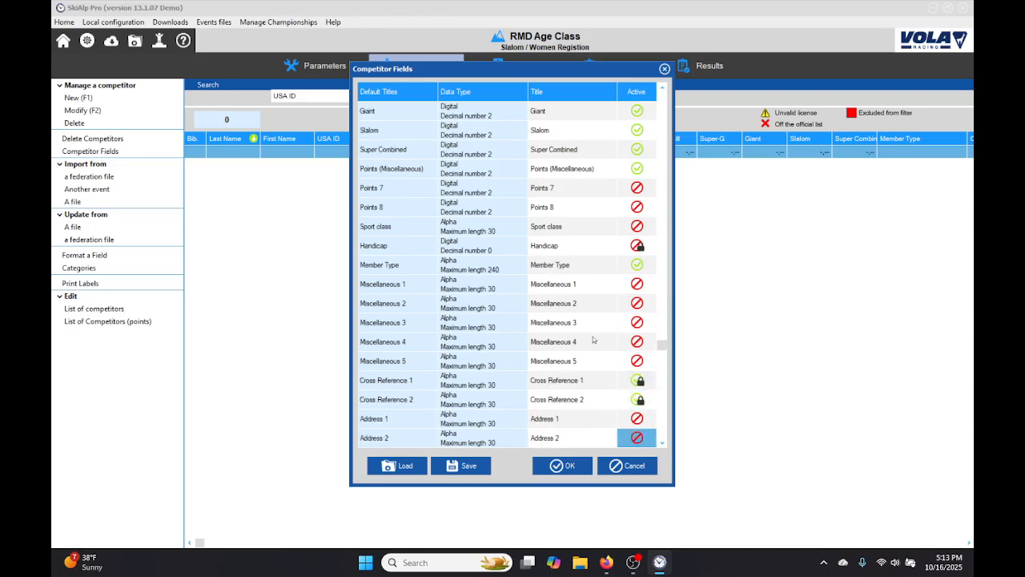
{"action": "left_click", "coordinate": [638, 285]}
{"action": "left_click", "coordinate": [637, 285]}
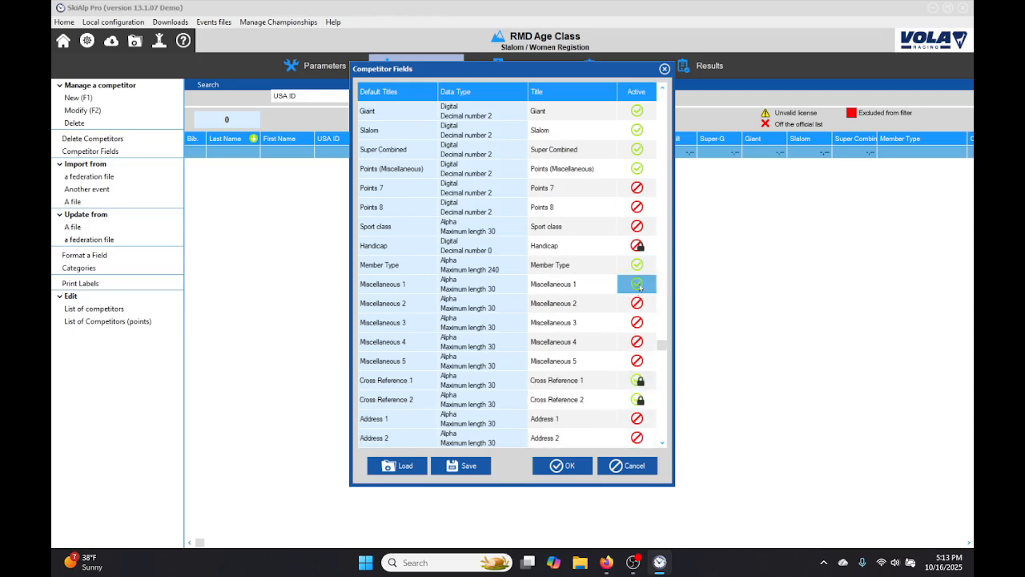
{"action": "left_click", "coordinate": [639, 302]}
{"action": "left_click", "coordinate": [639, 302]}
Retitle the Miscellaneous 1 field as Day1 and Miscellaneous 2 as Day2, and accept the competitor fields.
{"action": "left_click", "coordinate": [554, 282]}
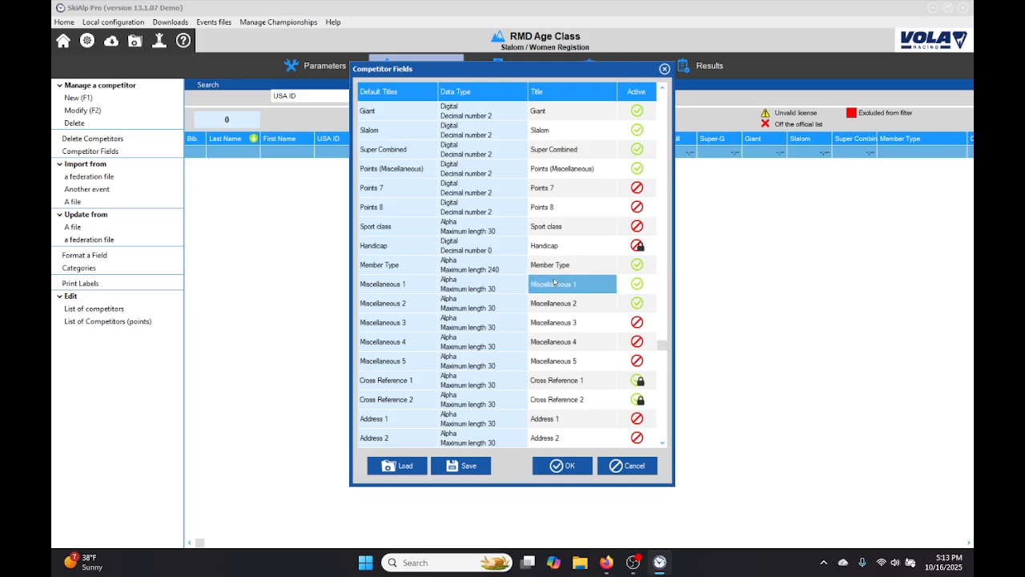
{"action": "left_click", "coordinate": [593, 283]}
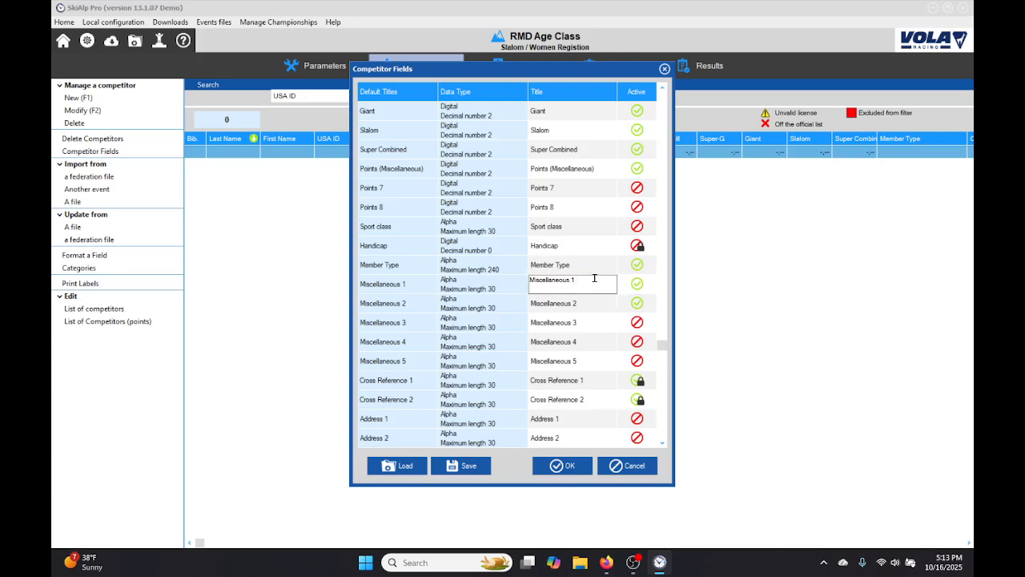
{"action": "left_click_drag", "start_coordinate": [599, 281], "coordinate": [484, 282]}
{"action": "type", "text": "Day1"}
{"action": "left_click", "coordinate": [567, 308]}
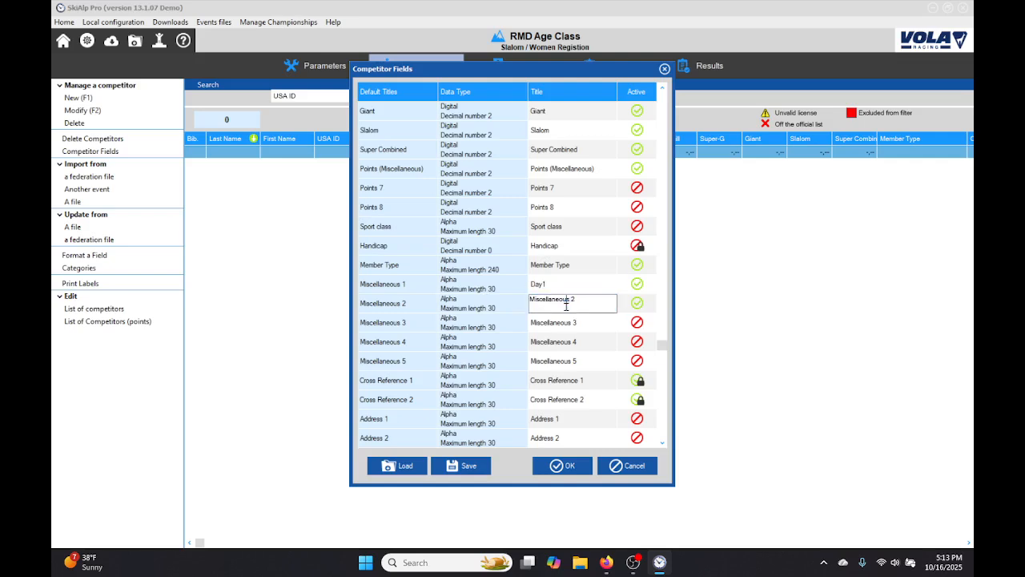
{"action": "left_click_drag", "start_coordinate": [593, 298], "coordinate": [460, 284]}
{"action": "type", "text": "Day2"}
{"action": "key", "text": "Return"}
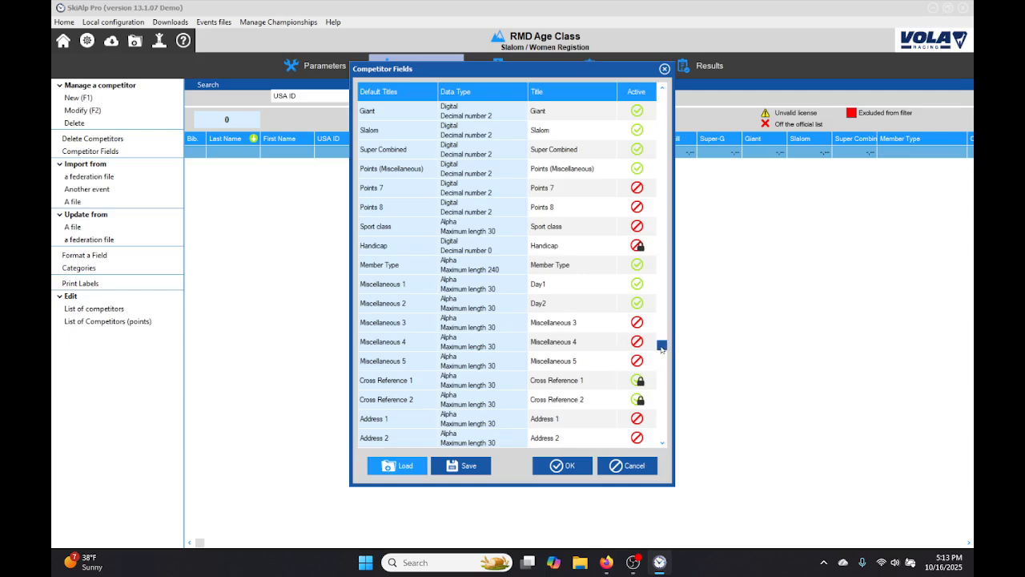
{"action": "left_click_drag", "start_coordinate": [662, 346], "coordinate": [664, 430]}
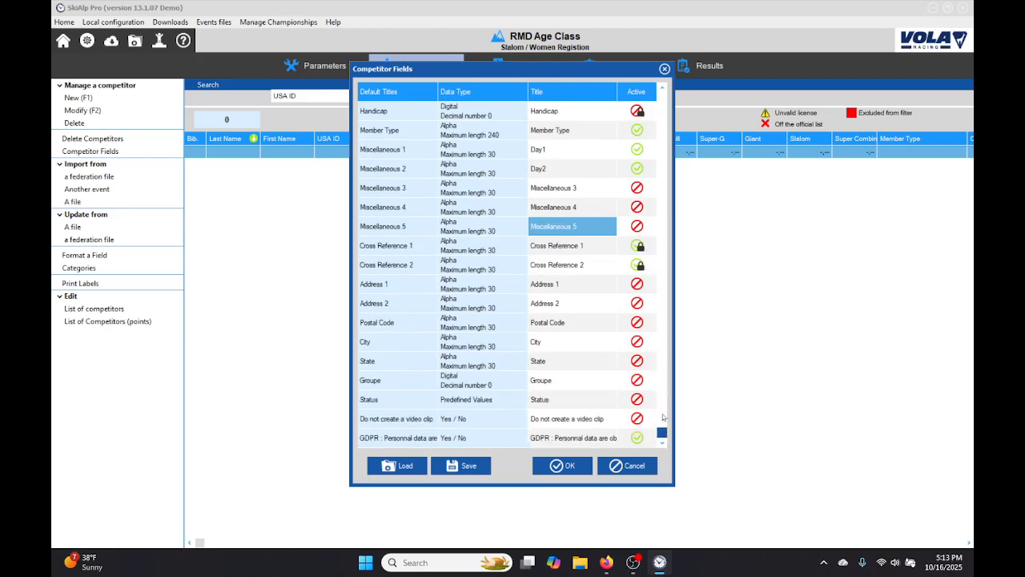
{"action": "left_click", "coordinate": [568, 467]}
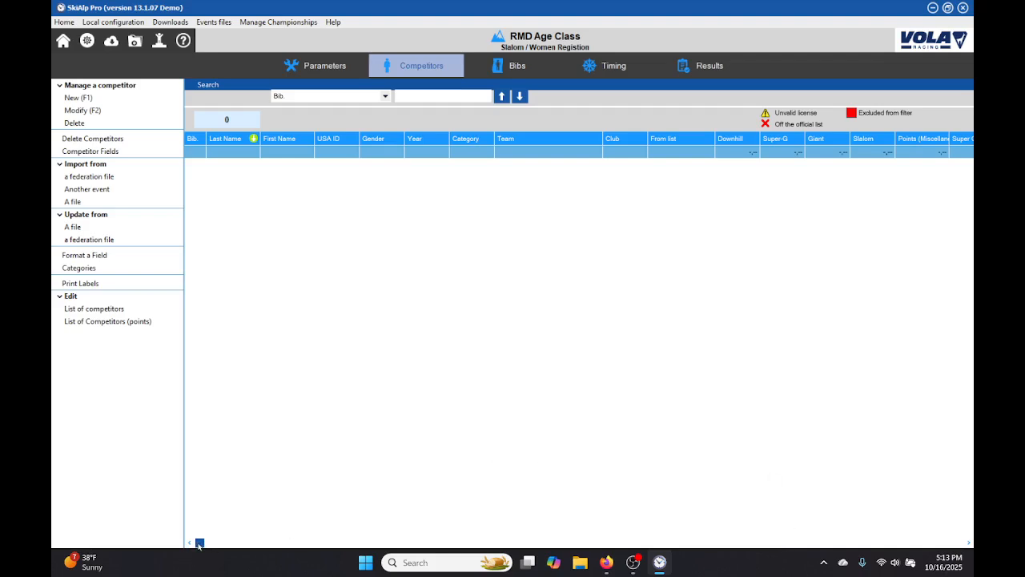
Move the Day1 and Day2 columns of the competitor table directly after Category.
{"action": "left_click_drag", "start_coordinate": [199, 543], "coordinate": [448, 539]}
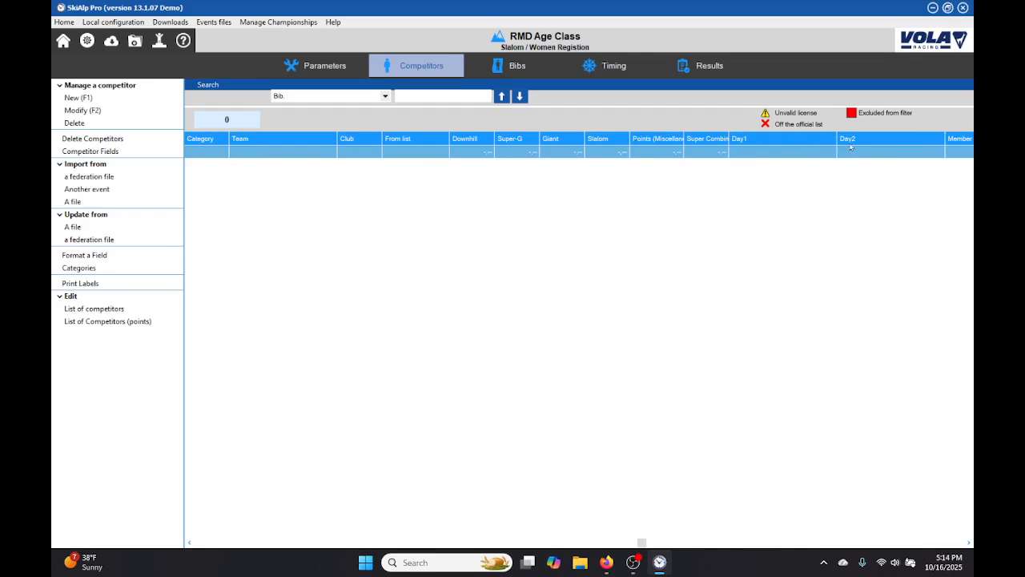
{"action": "left_click_drag", "start_coordinate": [801, 143], "coordinate": [276, 181]}
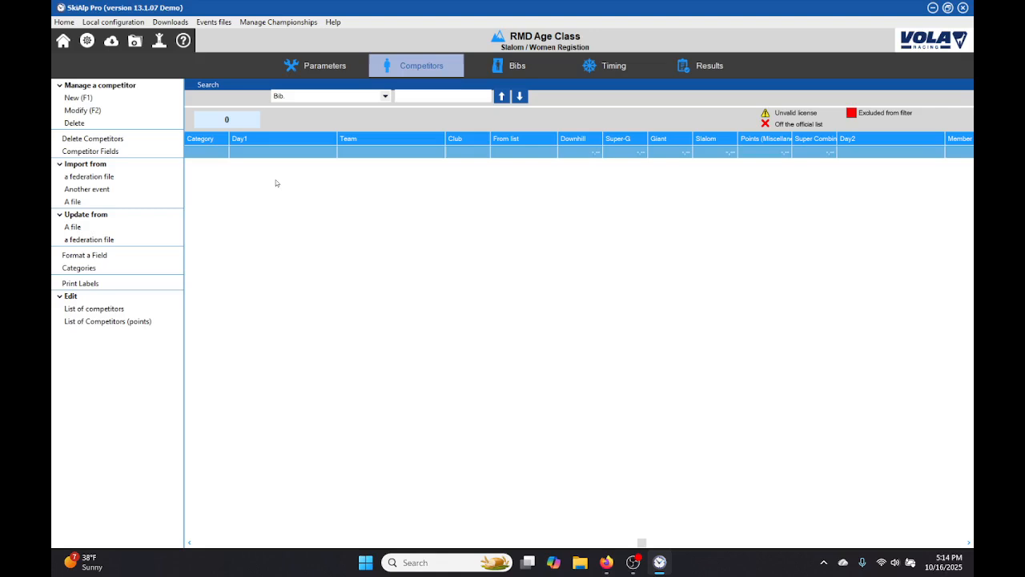
{"action": "left_click_drag", "start_coordinate": [857, 141], "coordinate": [388, 182]}
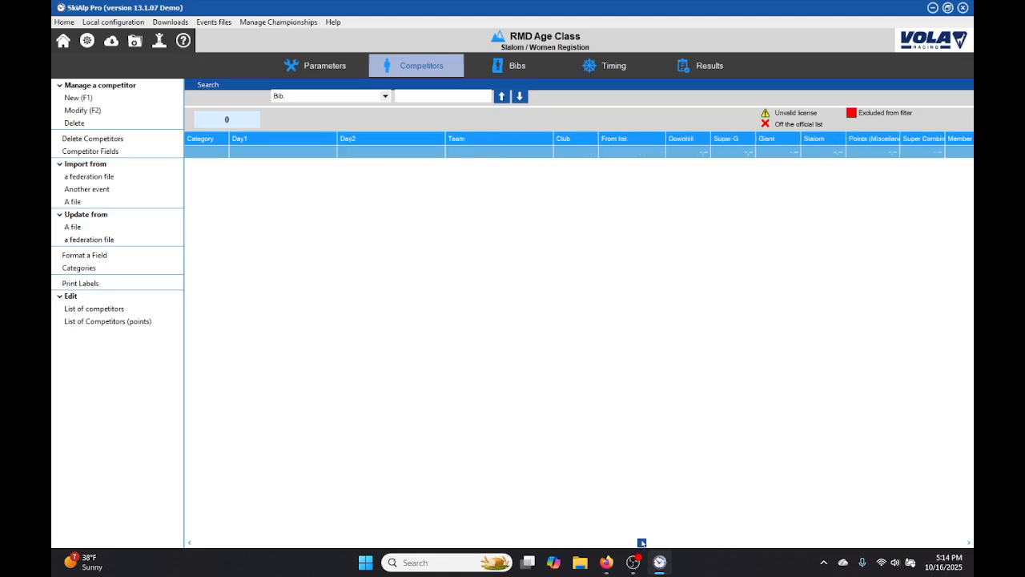
Place the Day1 and Day2 columns at the start of the competitor table, before Bib., and narrow them both.
{"action": "left_click_drag", "start_coordinate": [641, 542], "coordinate": [200, 542]}
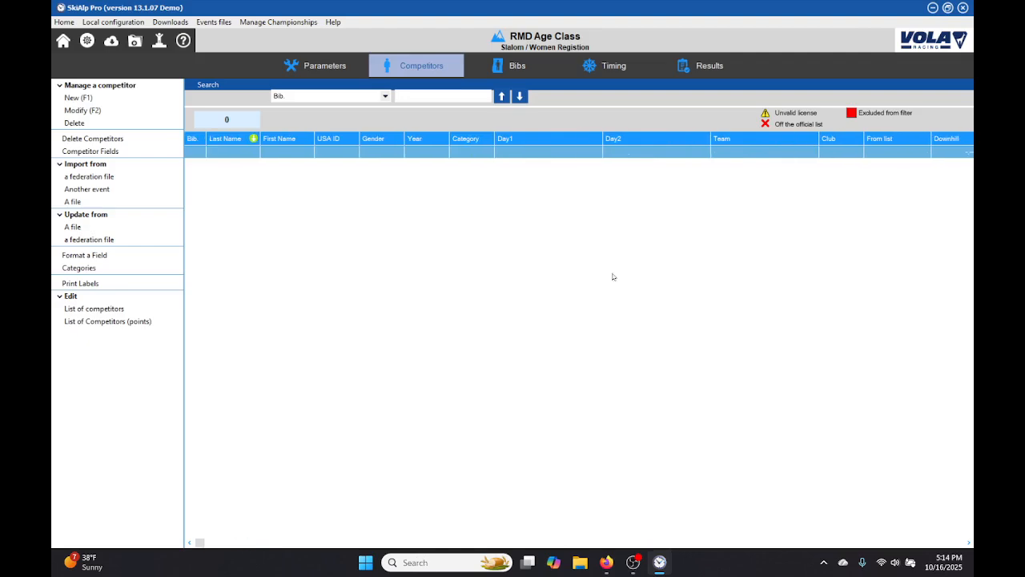
{"action": "left_click_drag", "start_coordinate": [582, 136], "coordinate": [201, 183]}
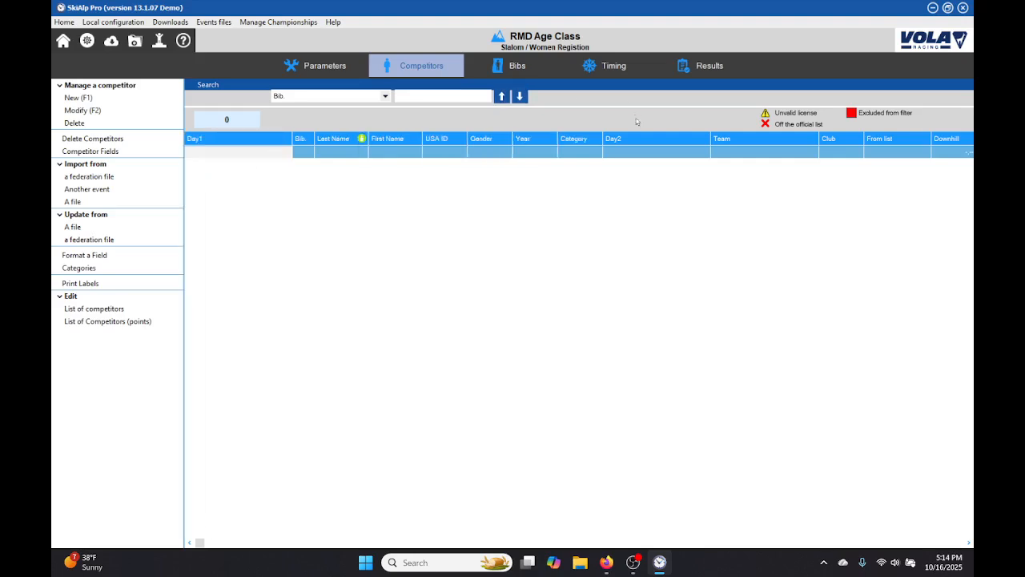
{"action": "left_click_drag", "start_coordinate": [643, 140], "coordinate": [306, 176]}
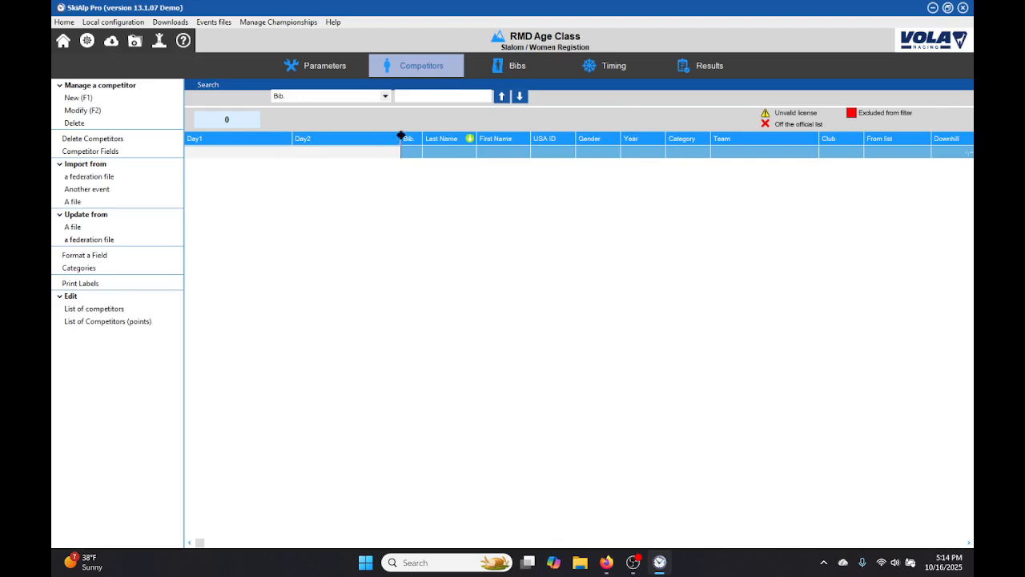
{"action": "left_click_drag", "start_coordinate": [400, 136], "coordinate": [214, 150]}
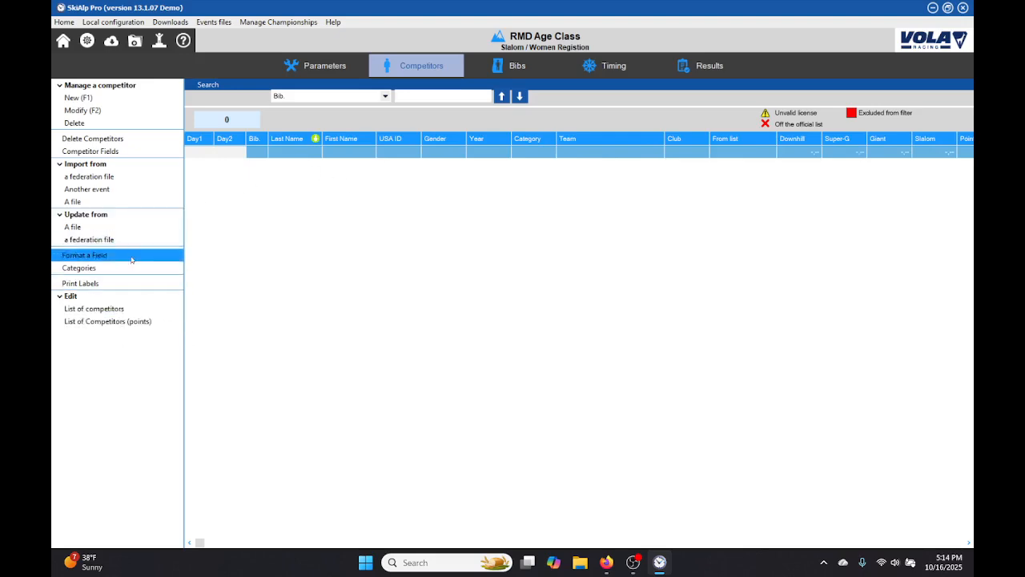
Activate the Miscellaneous 3 competitor field, retitle it WAIVER, and accept the competitor fields.
{"action": "left_click", "coordinate": [129, 154]}
{"action": "scroll", "coordinate": [508, 340], "scroll_direction": "down", "scroll_amount": 10}
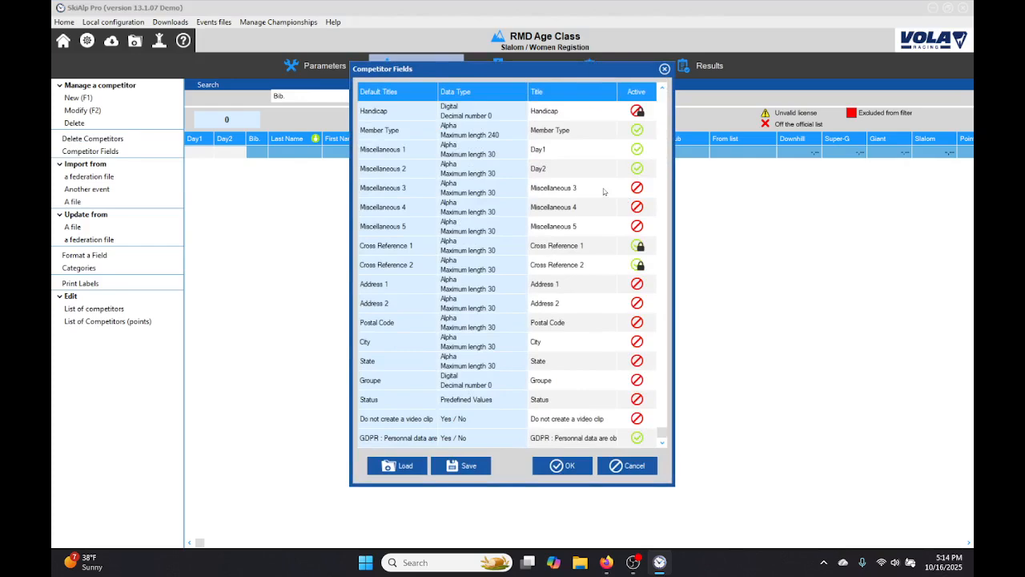
{"action": "left_click", "coordinate": [643, 193]}
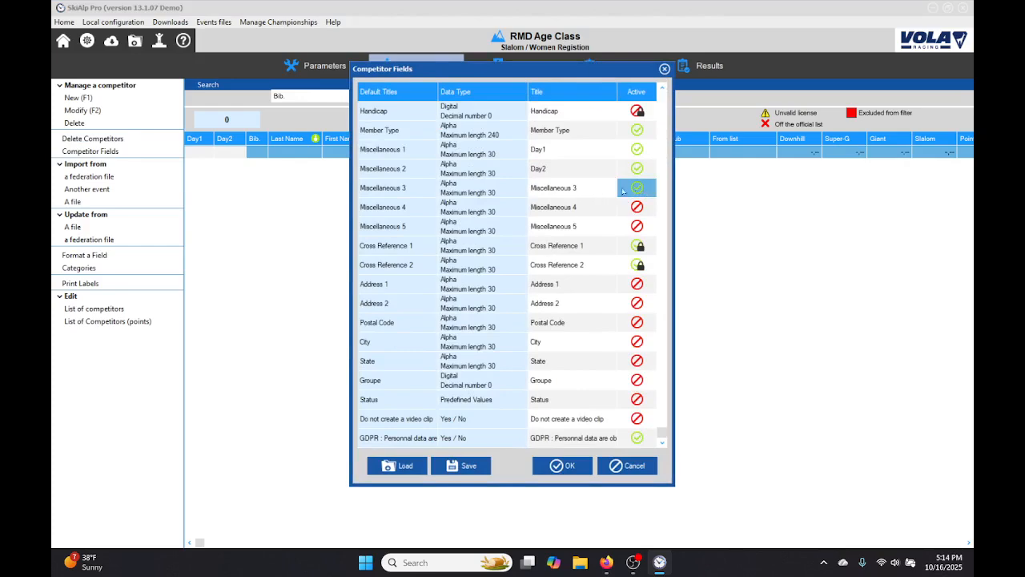
{"action": "left_click", "coordinate": [602, 189]}
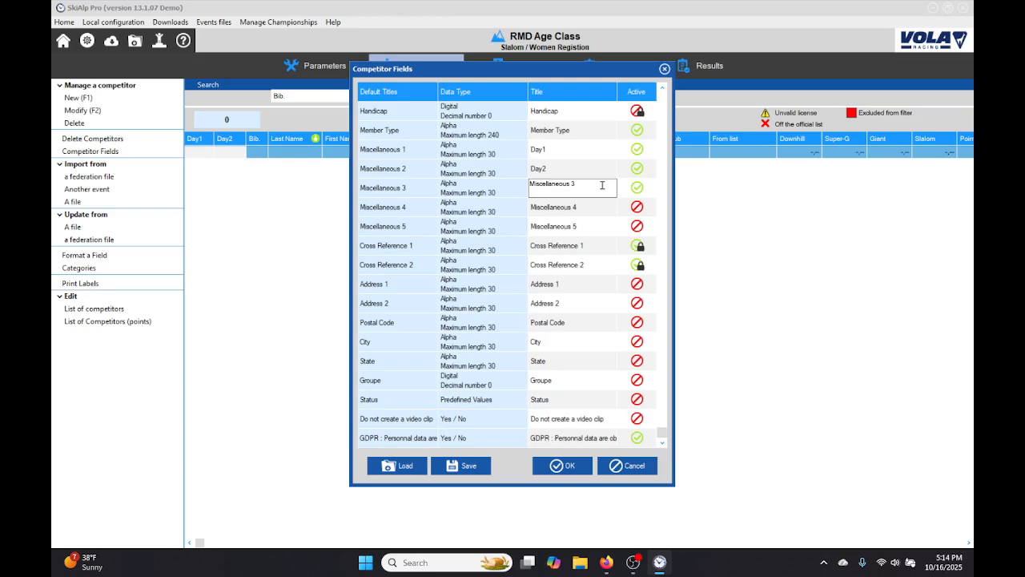
{"action": "key", "text": "ctrl+a"}
{"action": "type", "text": "WAIVE"}
{"action": "left_click", "coordinate": [492, 195]}
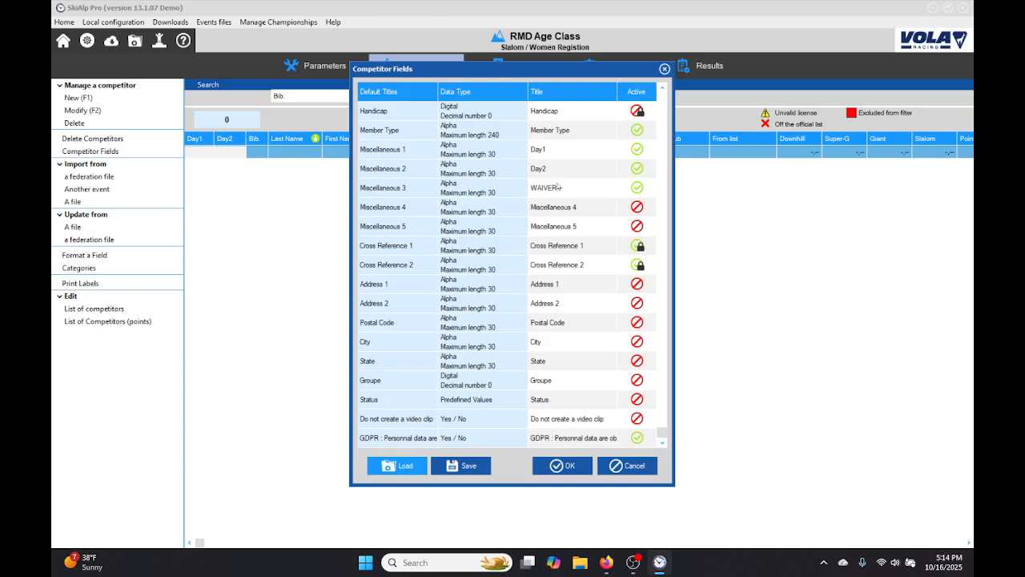
{"action": "left_click", "coordinate": [561, 465]}
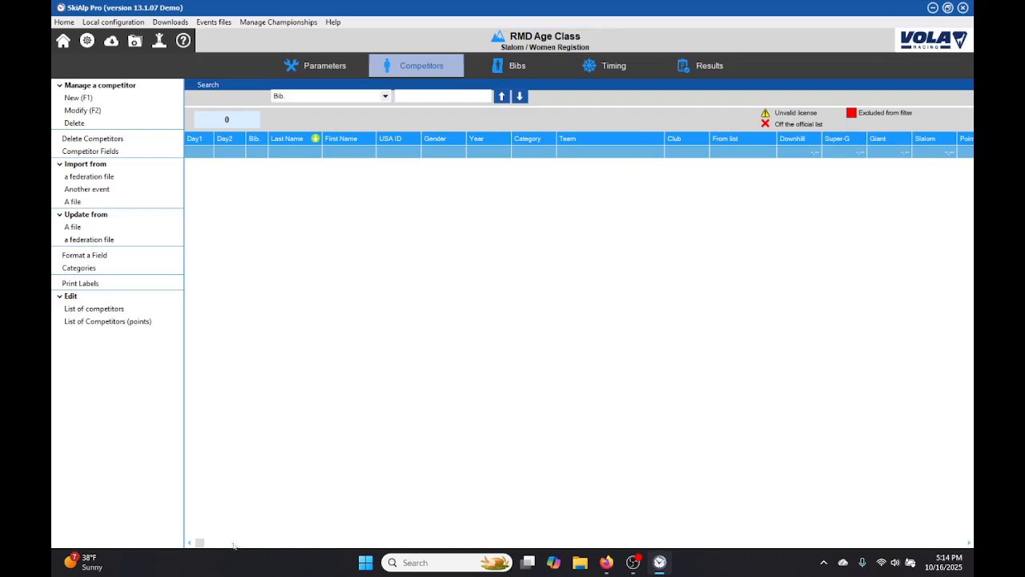
Move the WAIVER column to the start of the competitor table, before Day1, and narrow it to fit its heading.
{"action": "left_click_drag", "start_coordinate": [200, 542], "coordinate": [958, 542]}
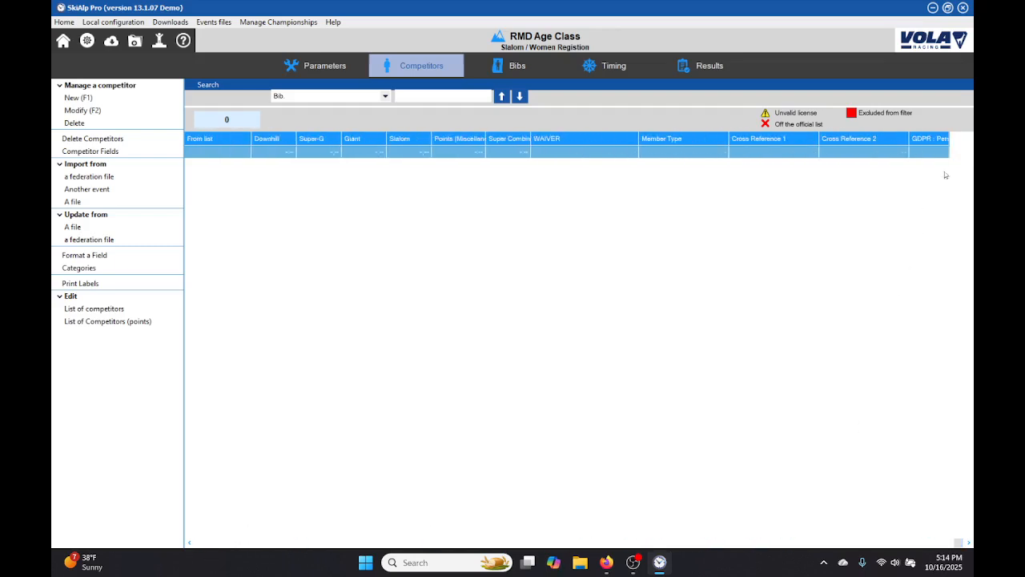
{"action": "mouse_move", "coordinate": [597, 144]}
{"action": "left_mouse_down"}
{"action": "mouse_move", "coordinate": [240, 192]}
{"action": "mouse_move", "coordinate": [88, 192]}
{"action": "mouse_move", "coordinate": [206, 175]}
{"action": "left_mouse_up"}
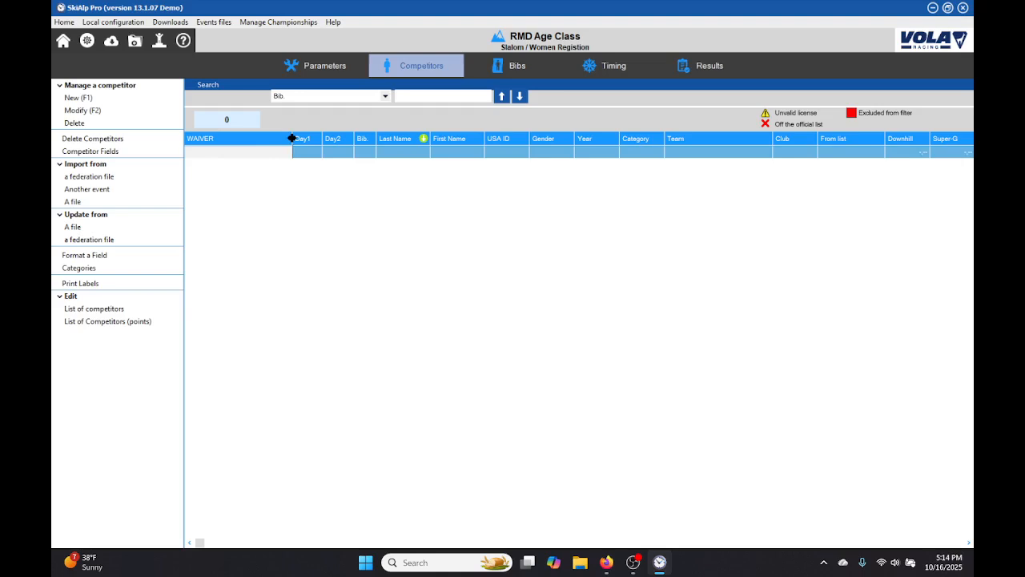
{"action": "left_click_drag", "start_coordinate": [295, 137], "coordinate": [231, 137]}
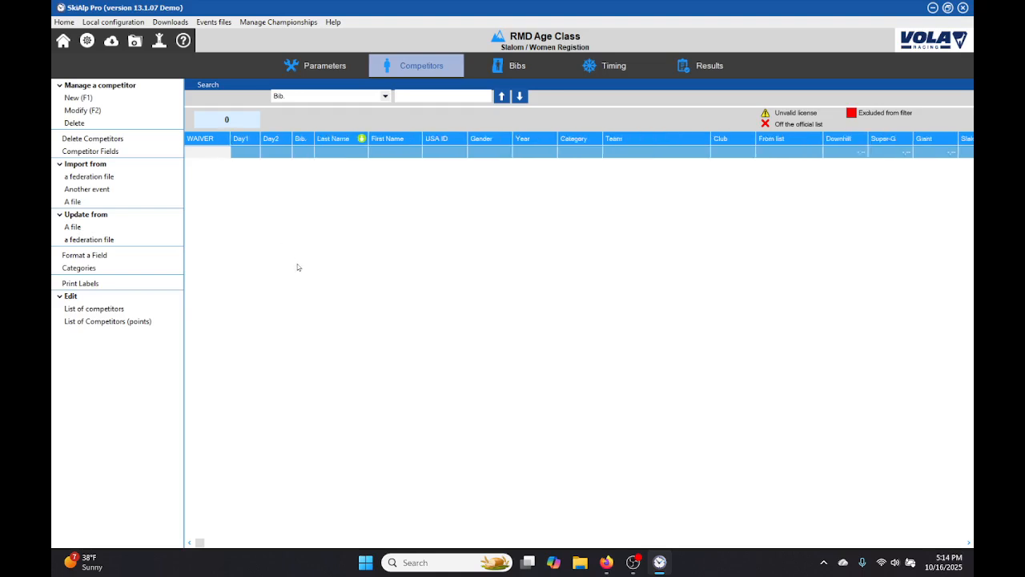